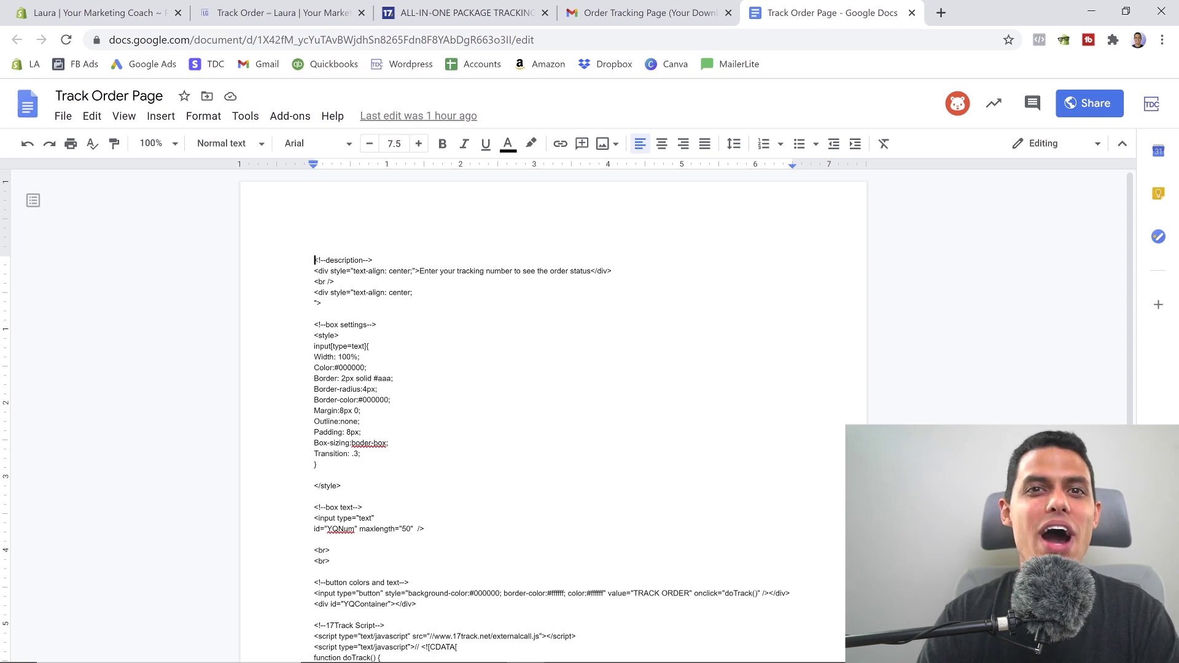
Step: Select the entire tracking page code in the Track Order Page Google Doc
{"action": "key", "text": "ctrl+shift+End"}
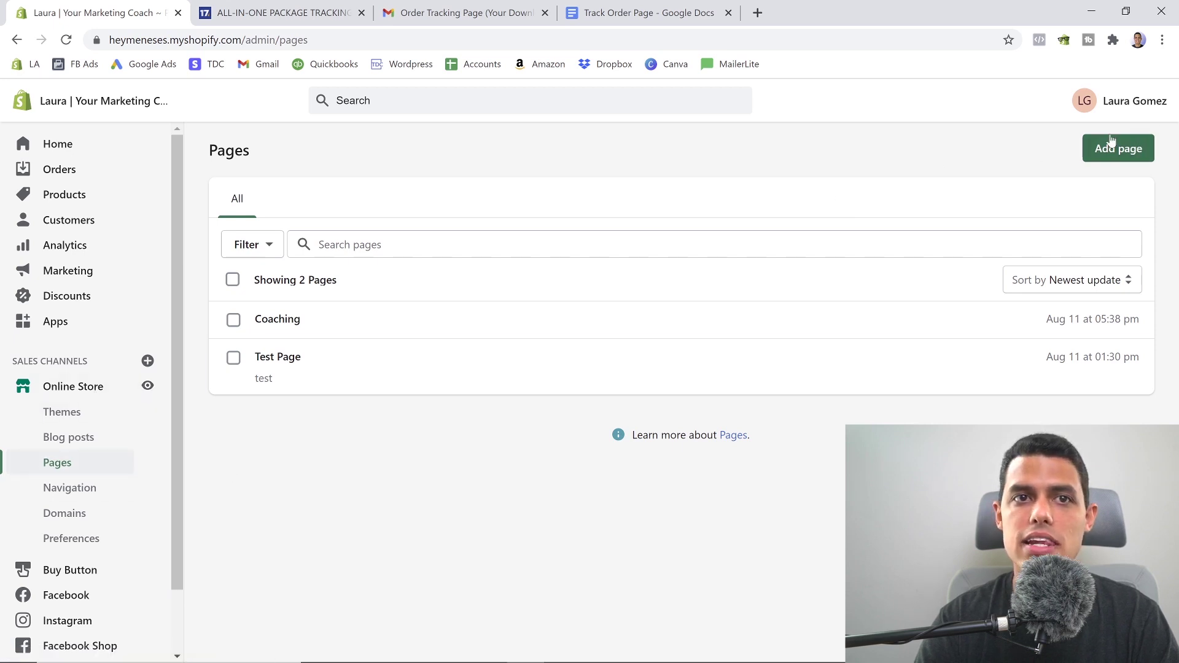
Step: Create a new page titled 'Track Order' with the copied tracking code pasted as HTML
{"action": "left_click", "coordinate": [1116, 154]}
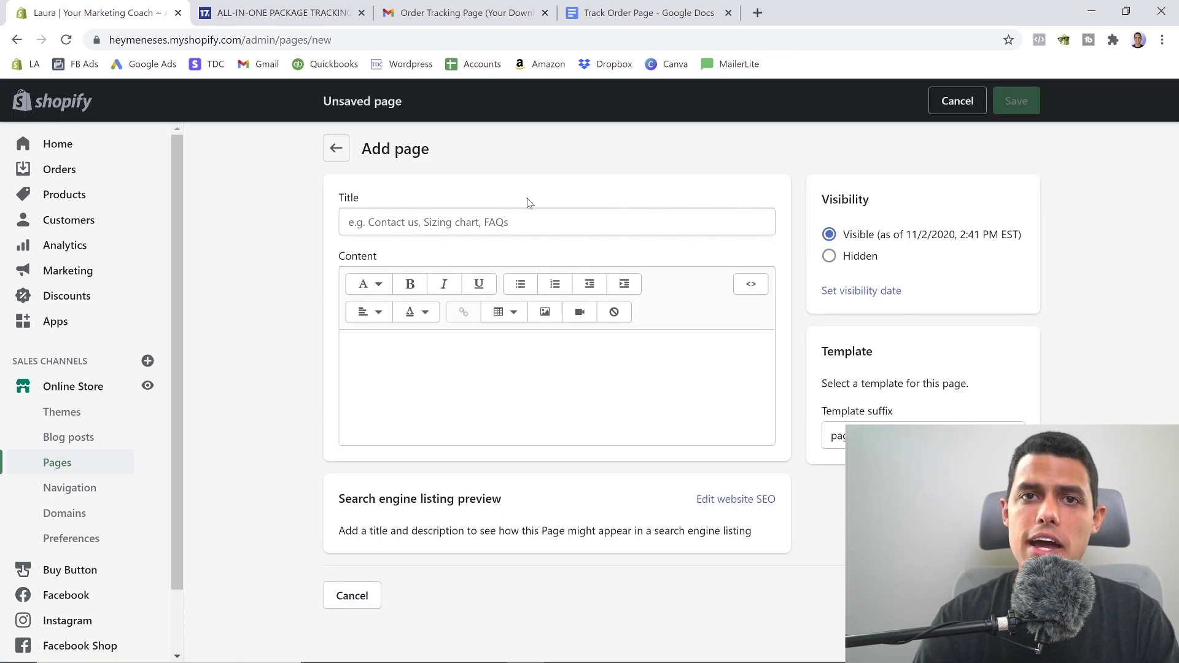
{"action": "type", "text": "Trac"}
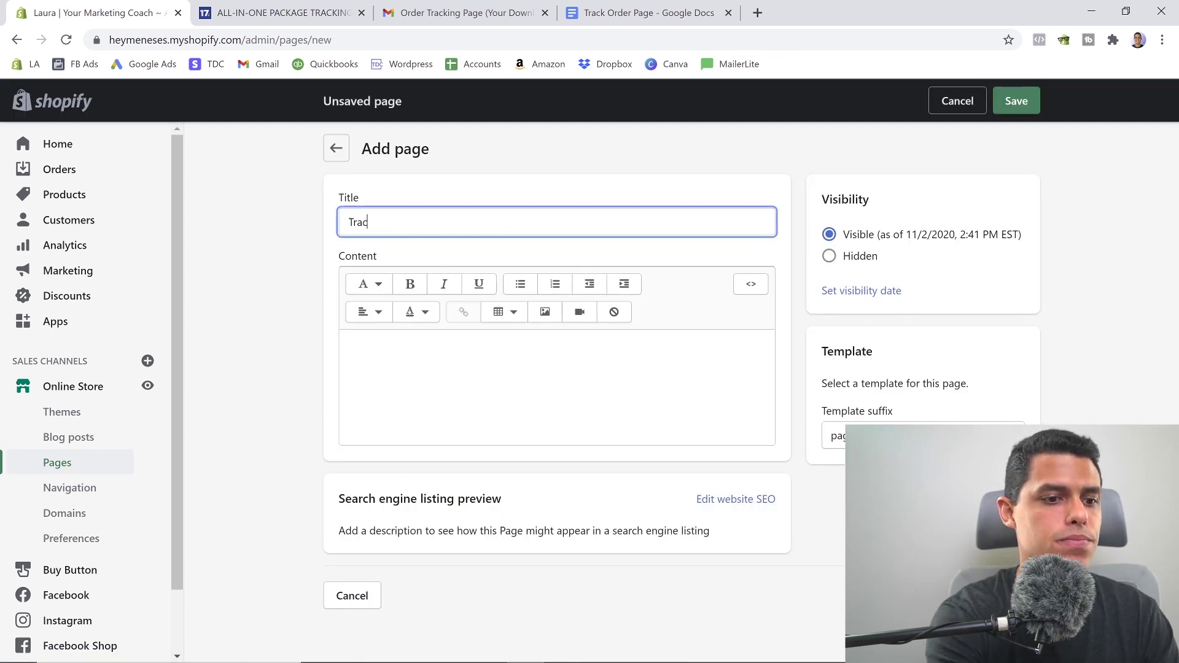
{"action": "type", "text": "k Order"}
{"action": "left_click", "coordinate": [771, 249]}
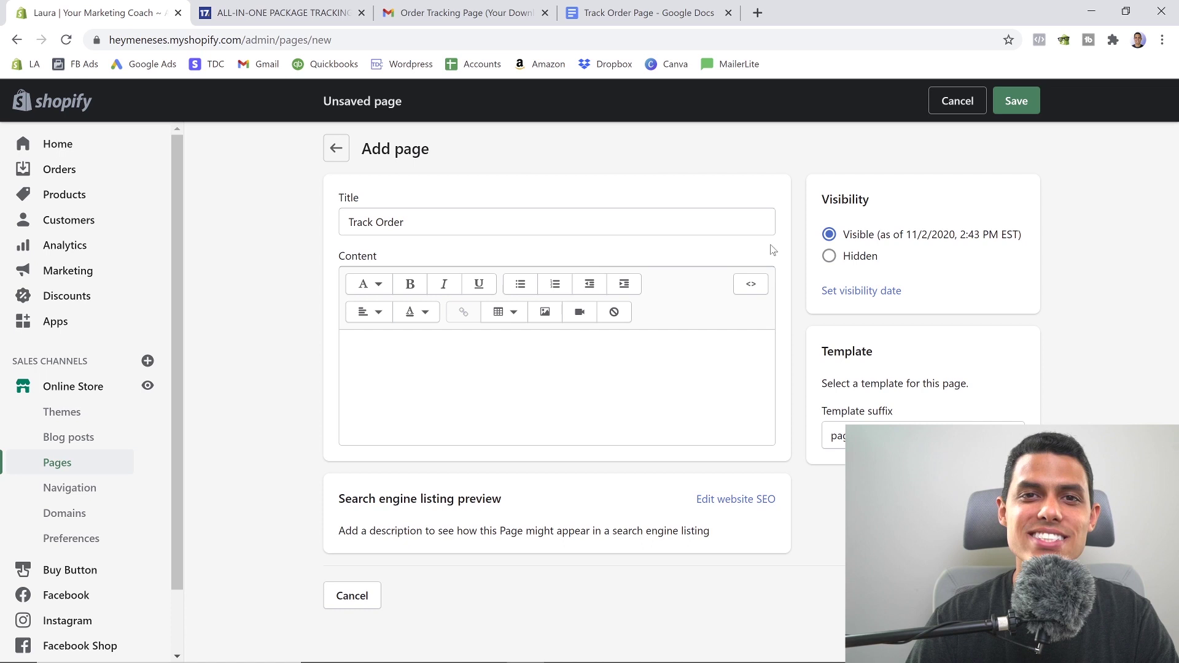
{"action": "left_click", "coordinate": [759, 294]}
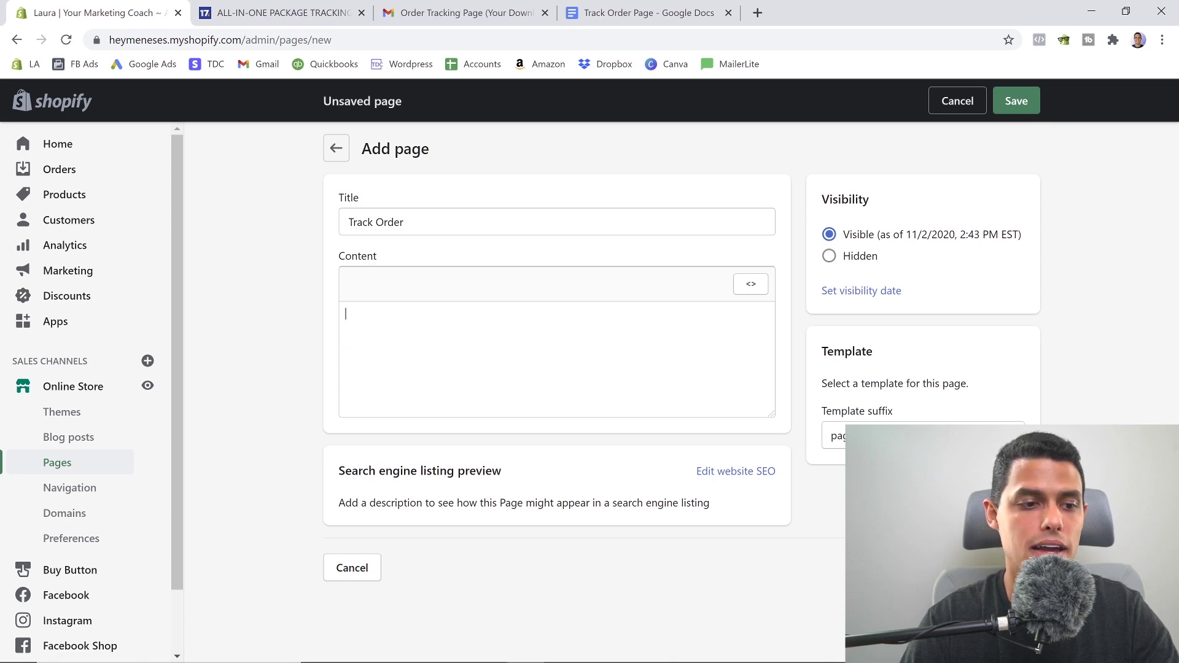
{"action": "key", "text": "ctrl+v"}
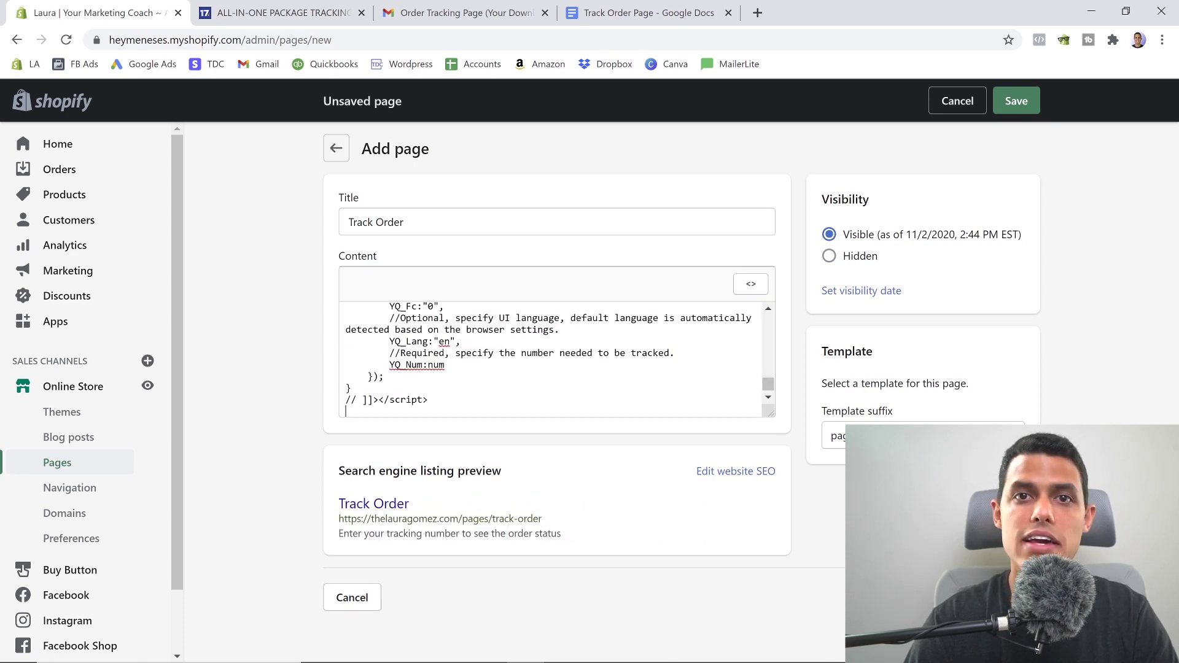
{"action": "scroll", "coordinate": [552, 356], "scroll_direction": "up", "scroll_amount": 10}
{"action": "scroll", "coordinate": [553, 359], "scroll_direction": "up", "scroll_amount": 5}
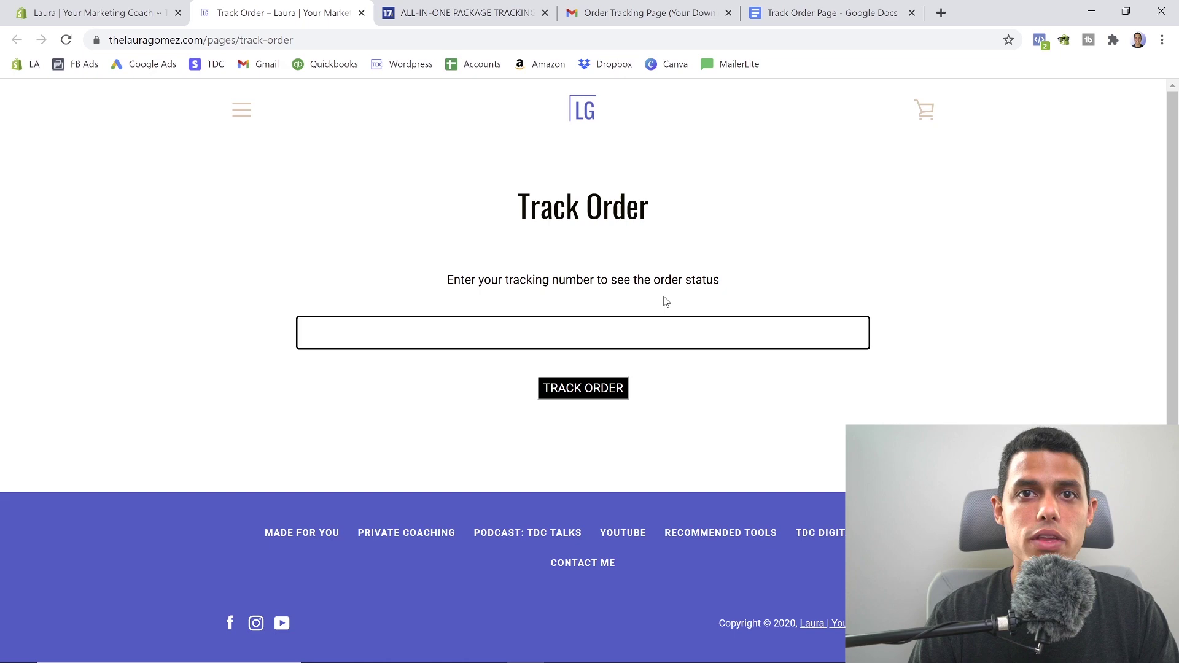
Step: Compare the HTML line 'Enter your tracking number to see the order status' with the live page
{"action": "key", "text": "ctrl+shift+Tab"}
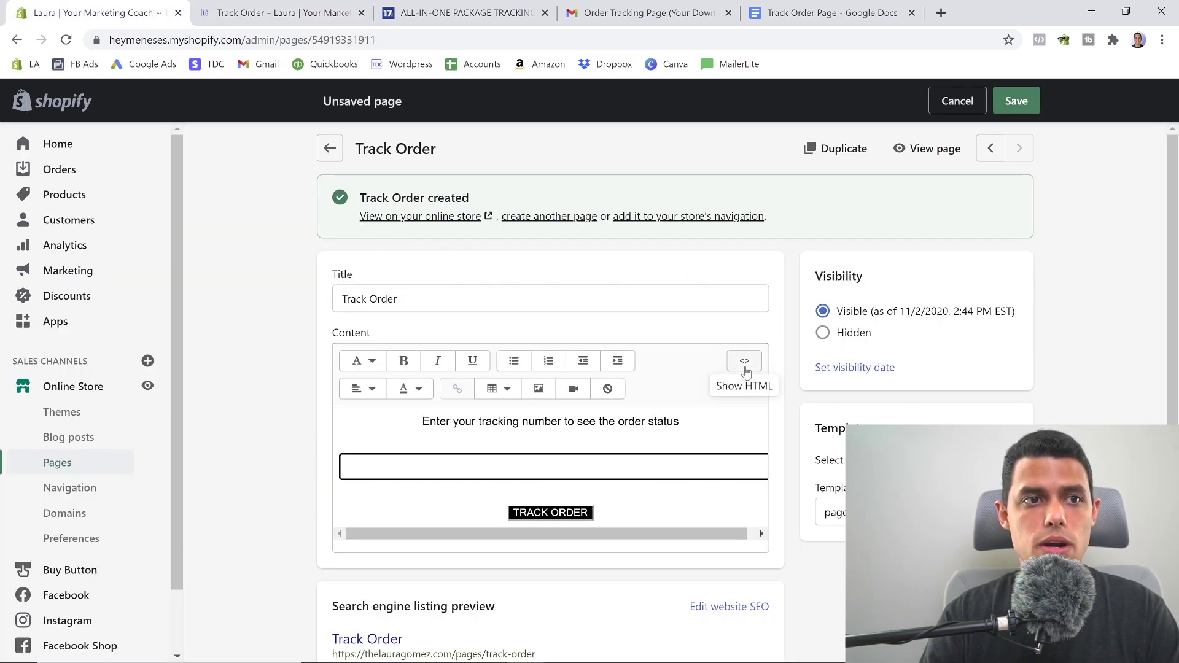
{"action": "left_click", "coordinate": [746, 368]}
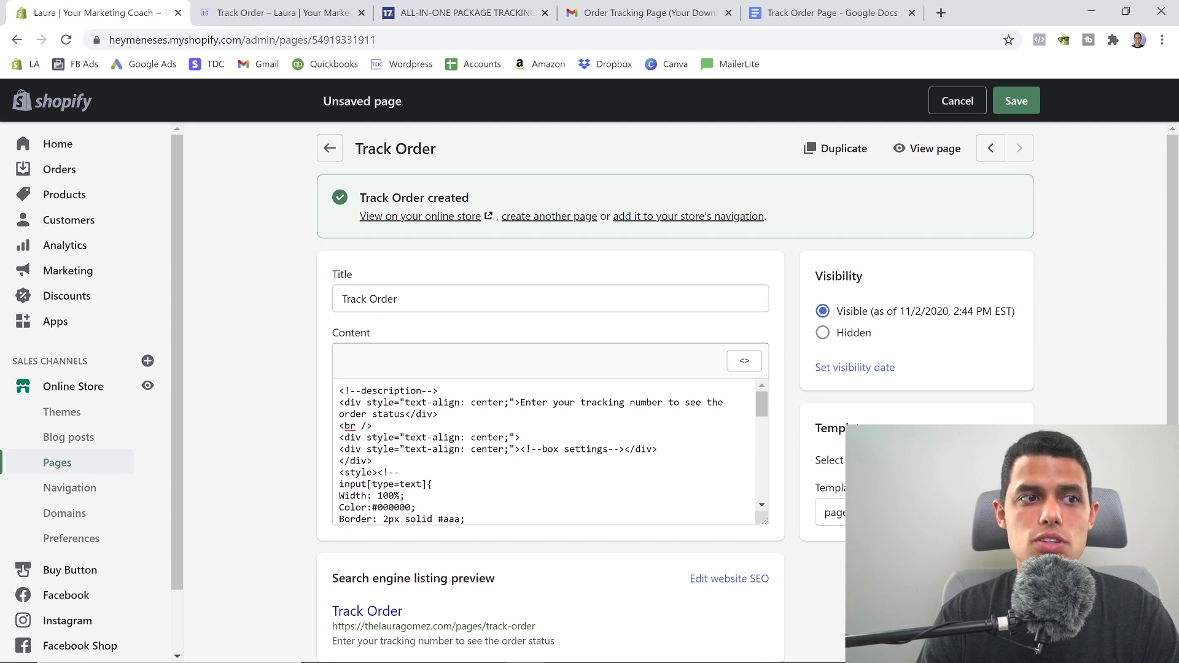
{"action": "left_click_drag", "start_coordinate": [520, 403], "coordinate": [404, 414]}
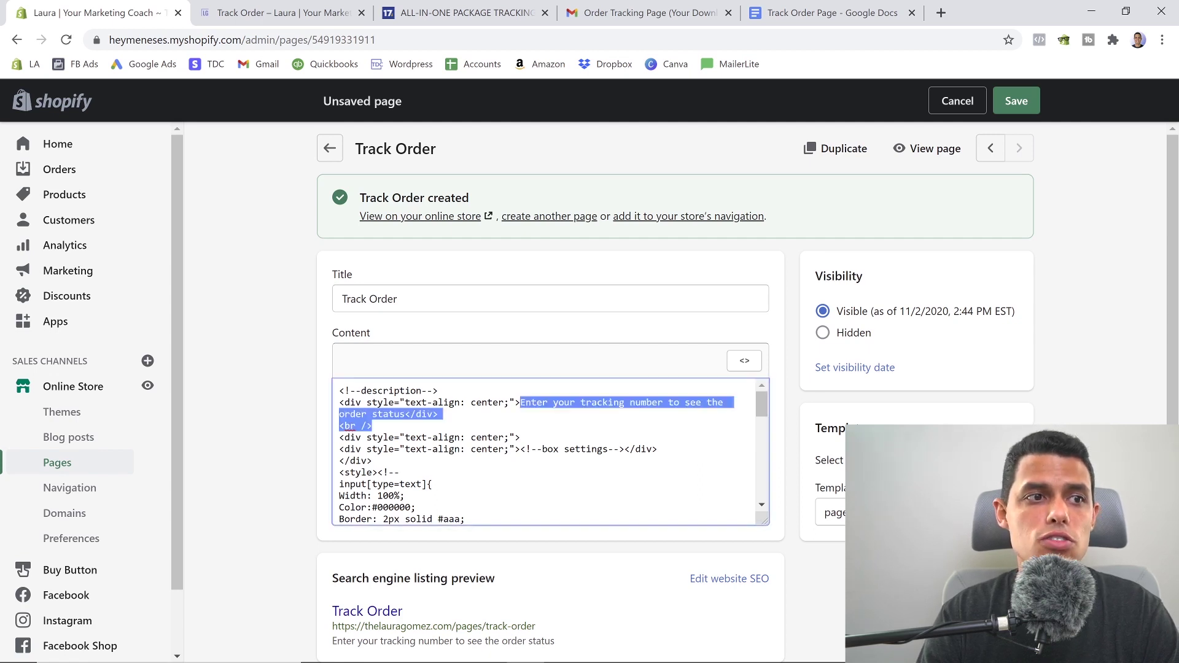
{"action": "left_click_drag", "start_coordinate": [520, 402], "coordinate": [404, 414]}
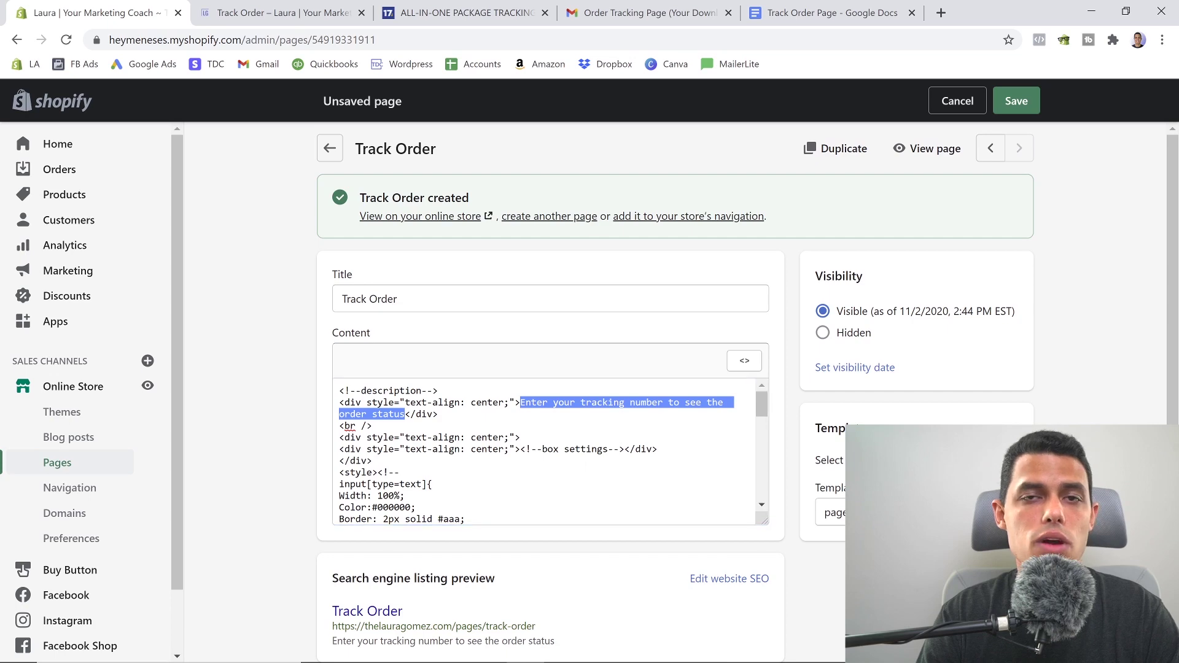
{"action": "left_click", "coordinate": [266, 336]}
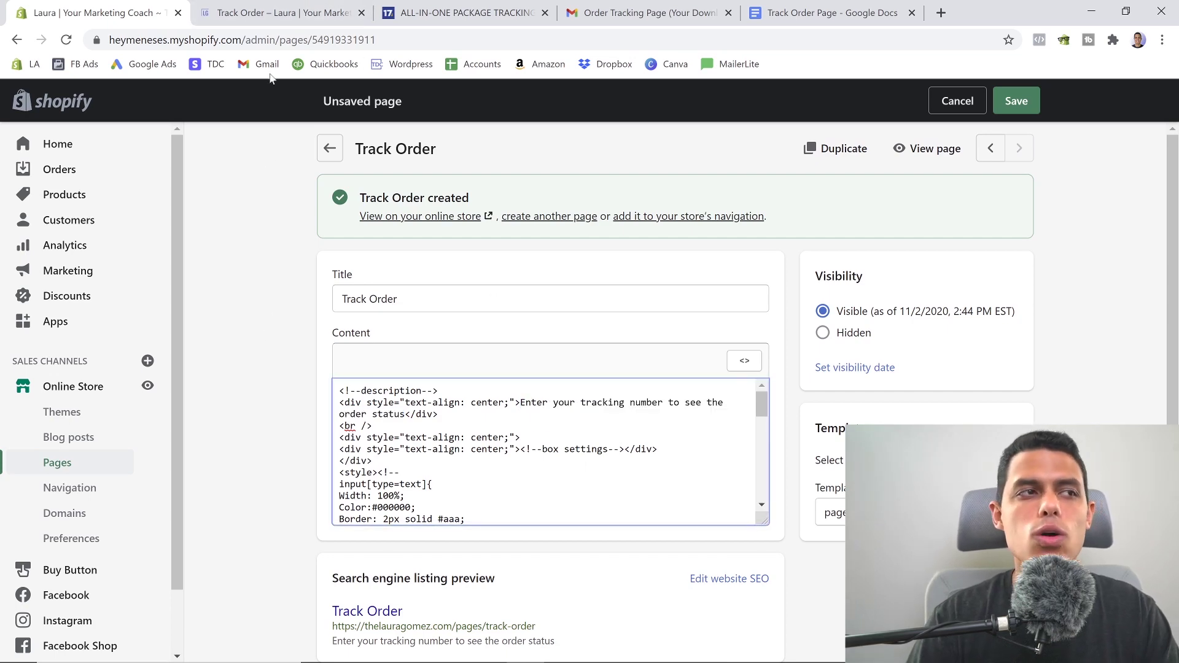
{"action": "left_click", "coordinate": [279, 12]}
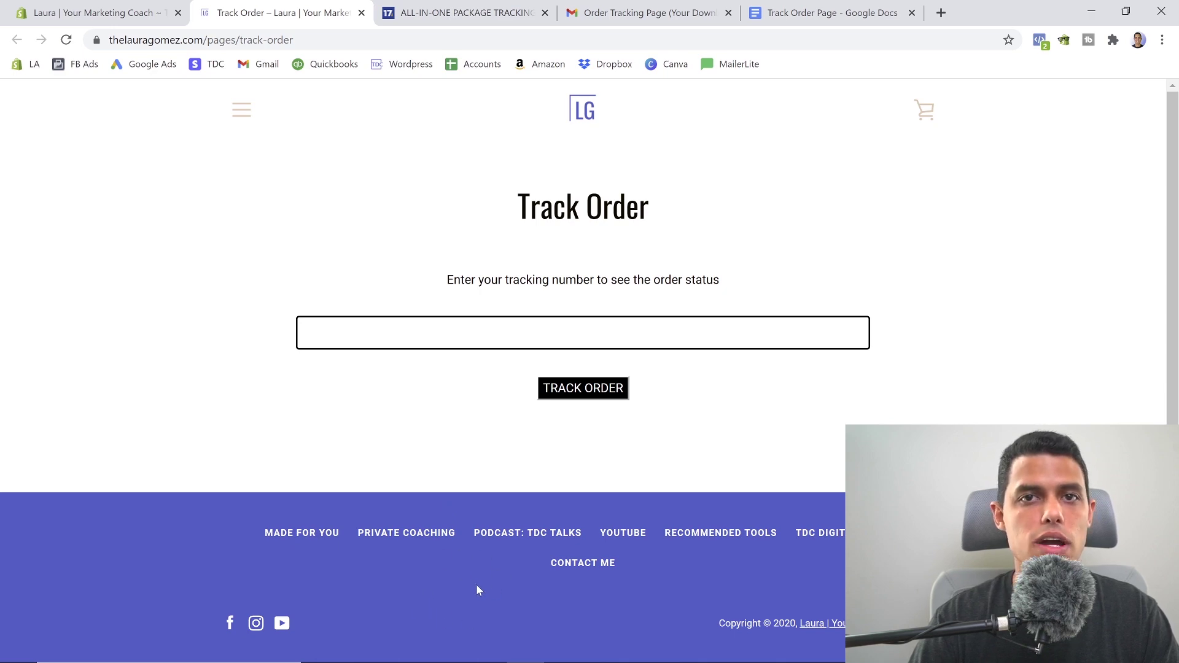
{"action": "left_click", "coordinate": [56, 19]}
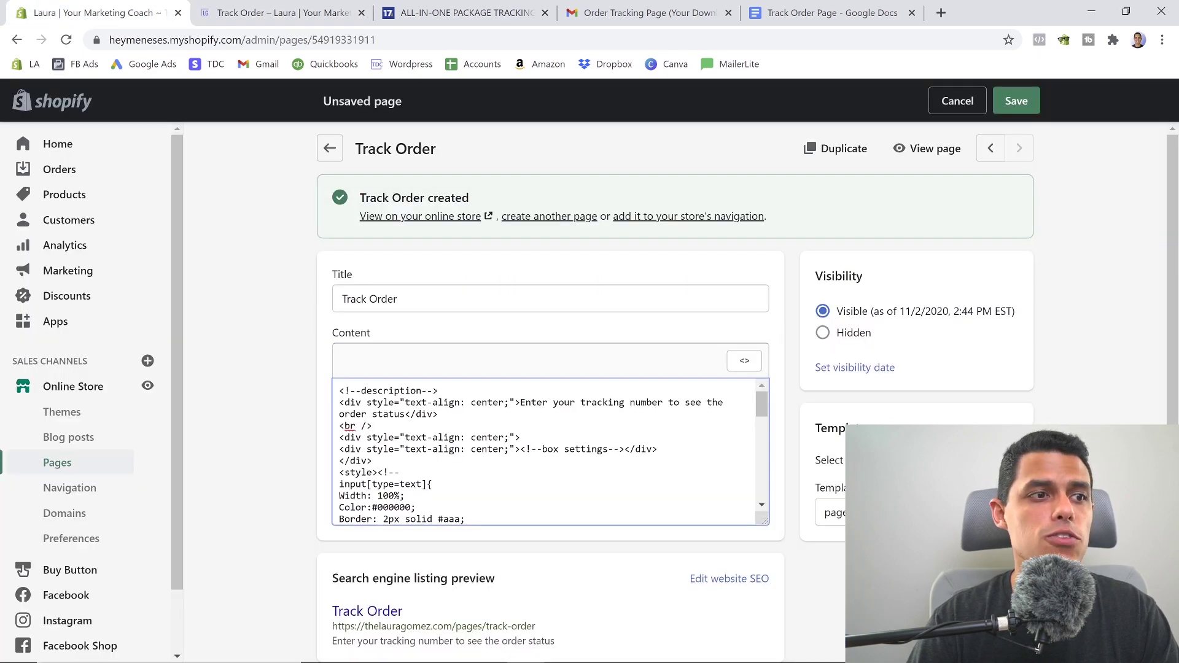
Step: Replace the tracking box border colour #000000 with #4e5ac3 in the page HTML
{"action": "scroll", "coordinate": [547, 451], "scroll_direction": "down", "scroll_amount": 2}
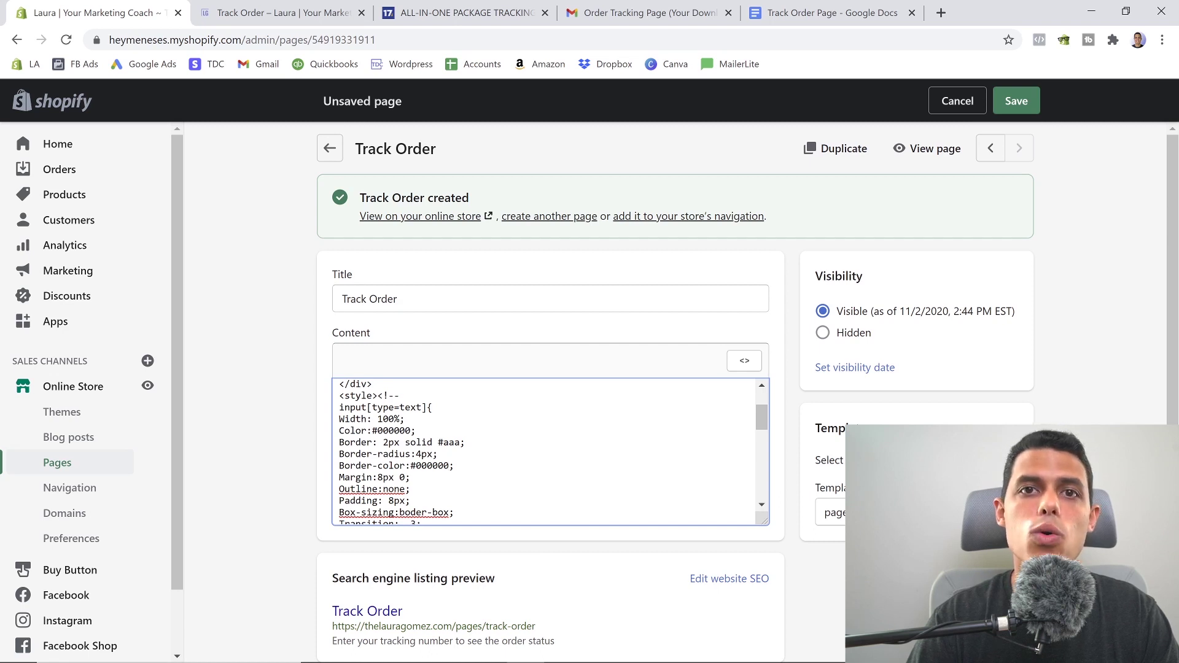
{"action": "left_click", "coordinate": [448, 466]}
{"action": "key", "text": "BackSpace"}
{"action": "key", "text": "BackSpace"}
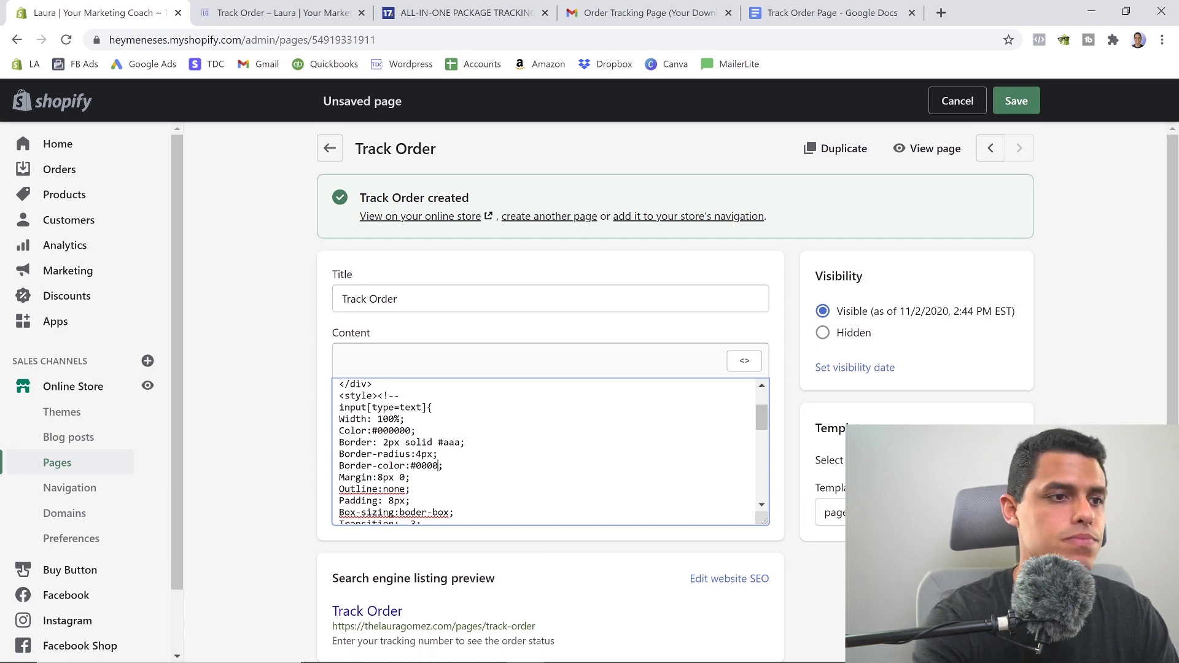
{"action": "key", "text": "BackSpace"}
{"action": "key", "text": "BackSpace"}
{"action": "key", "text": "BackSpace"}
{"action": "key", "text": "BackSpace"}
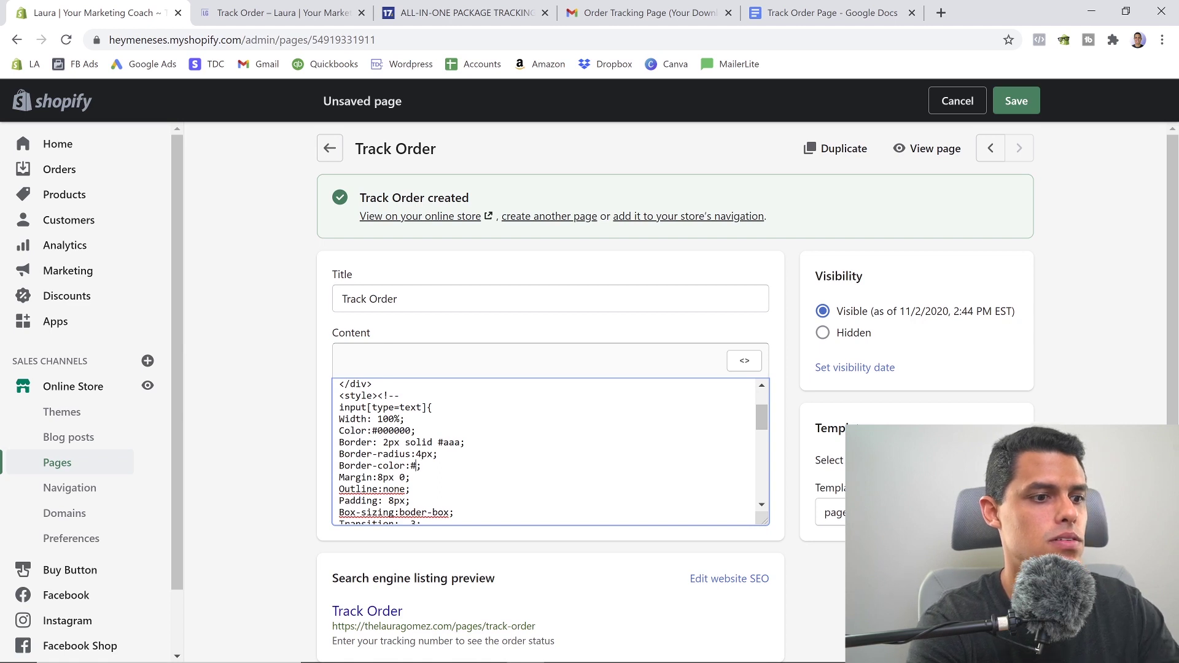
{"action": "type", "text": "4e5ac"}
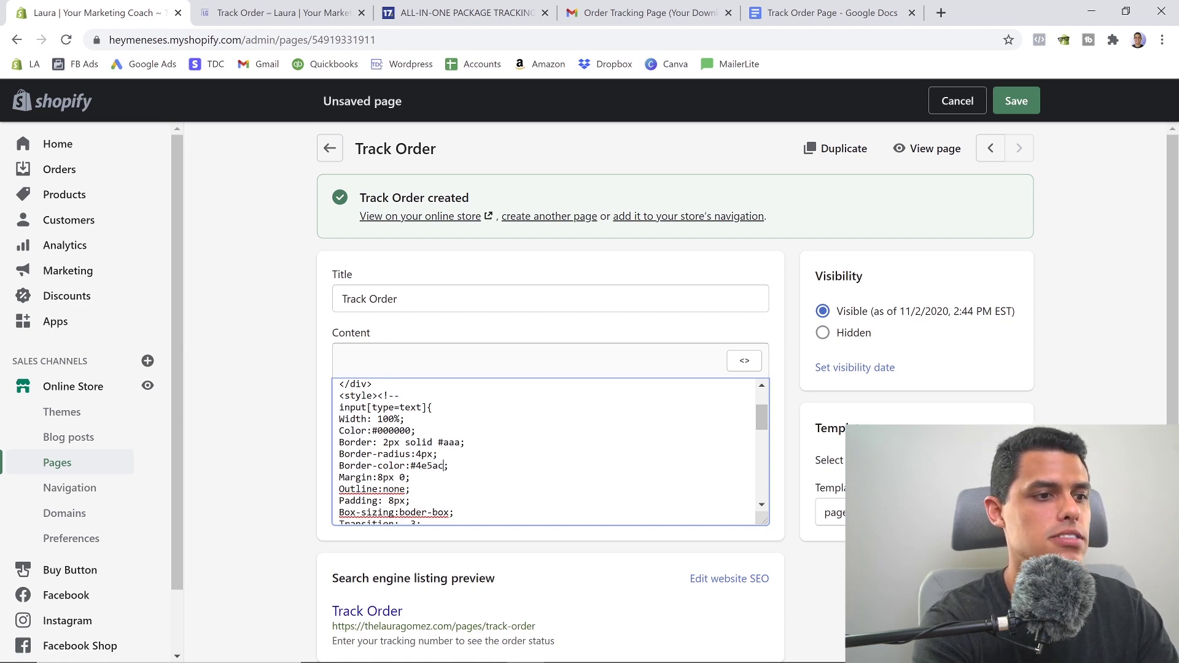
{"action": "type", "text": "3"}
{"action": "key", "text": "Right"}
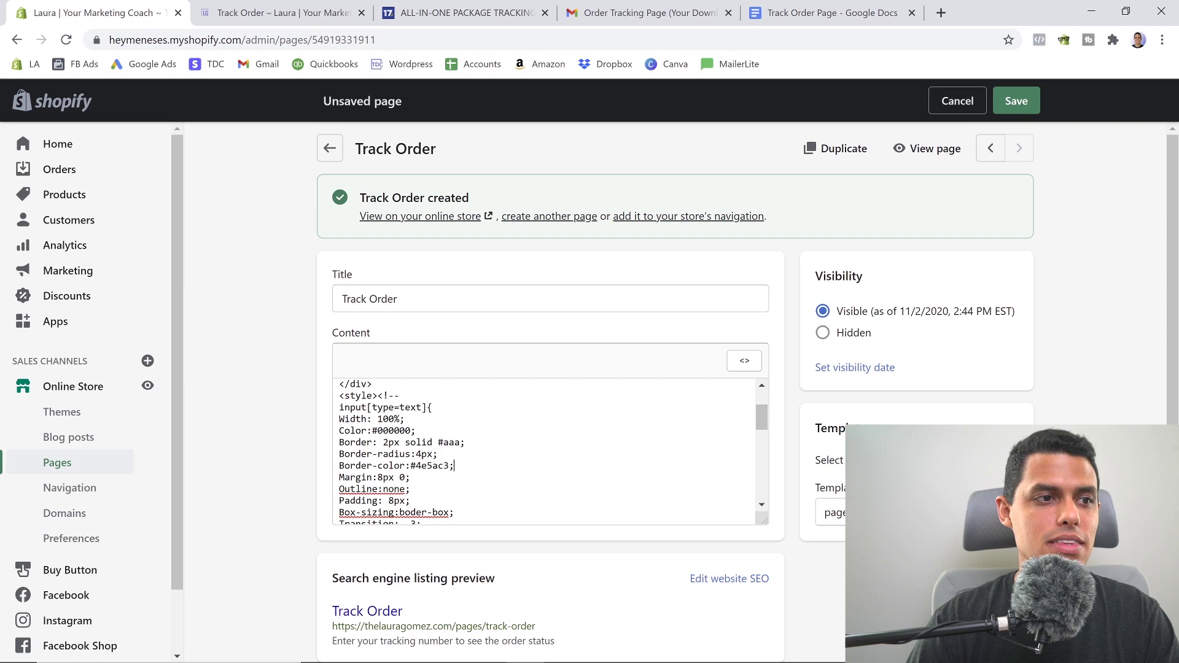
{"action": "key", "text": "shift+Left"}
{"action": "key", "text": "shift+Left"}
{"action": "key", "text": "shift+Left"}
{"action": "key", "text": "shift+Left"}
{"action": "key", "text": "shift+Left"}
{"action": "key", "text": "shift+Left"}
{"action": "key", "text": "shift+Left"}
{"action": "key", "text": "ctrl+c"}
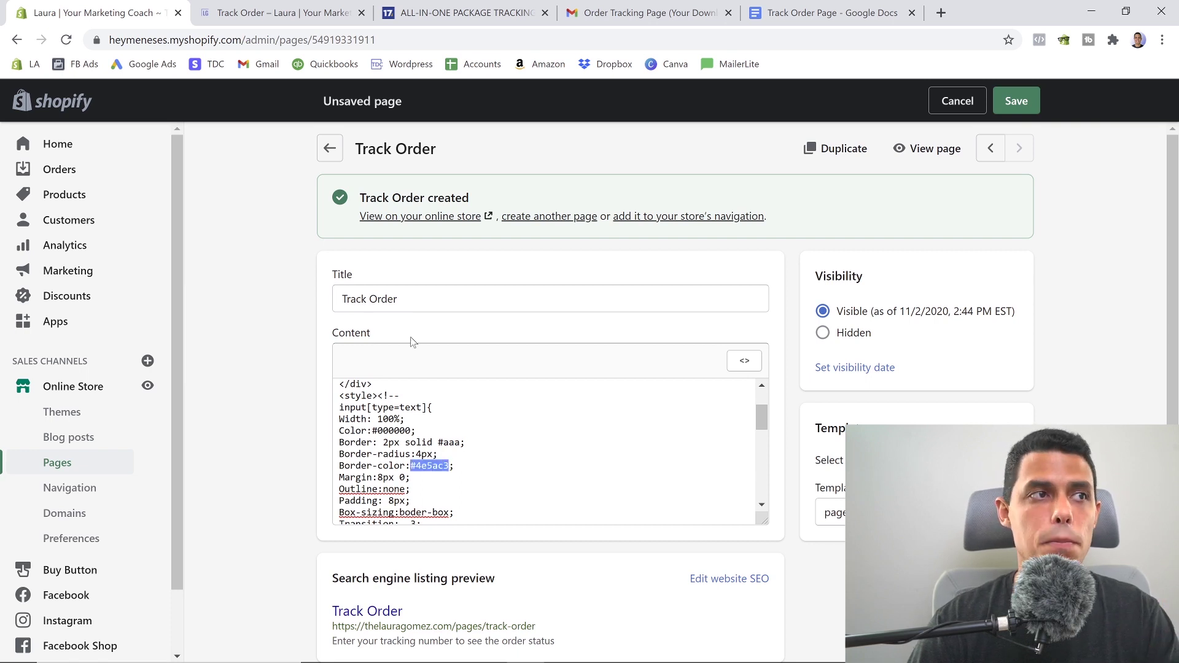
{"action": "left_click", "coordinate": [279, 8]}
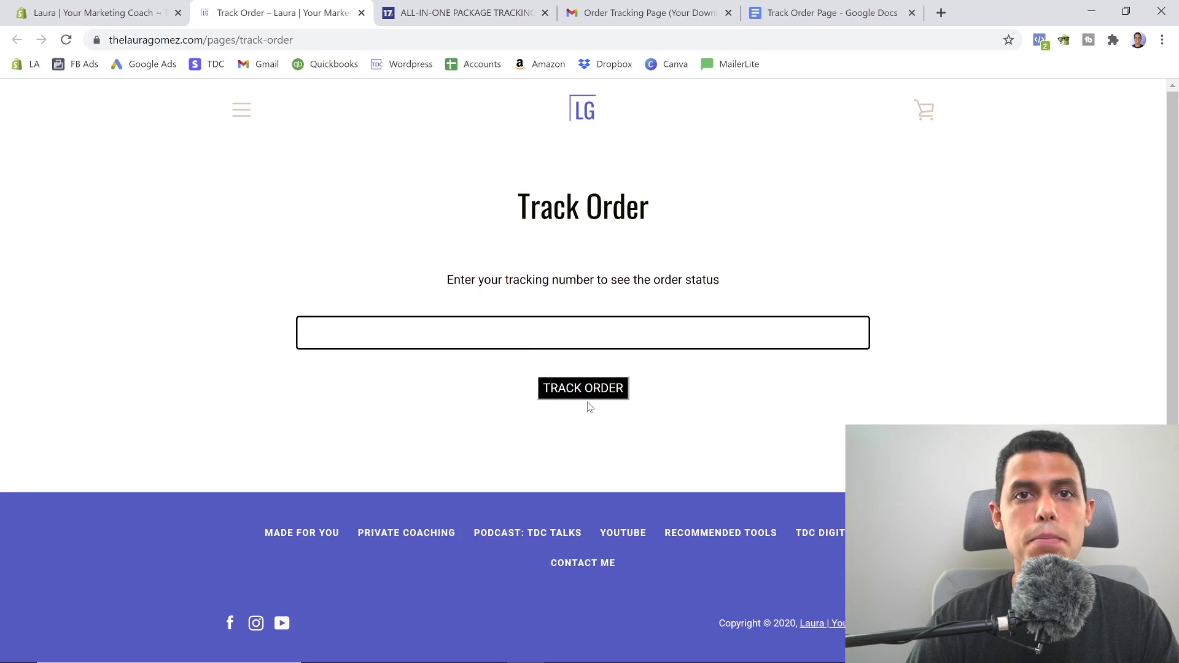
Step: Set the TRACK ORDER button's background colour to #4e5ac3 in the page HTML
{"action": "left_click", "coordinate": [147, 13]}
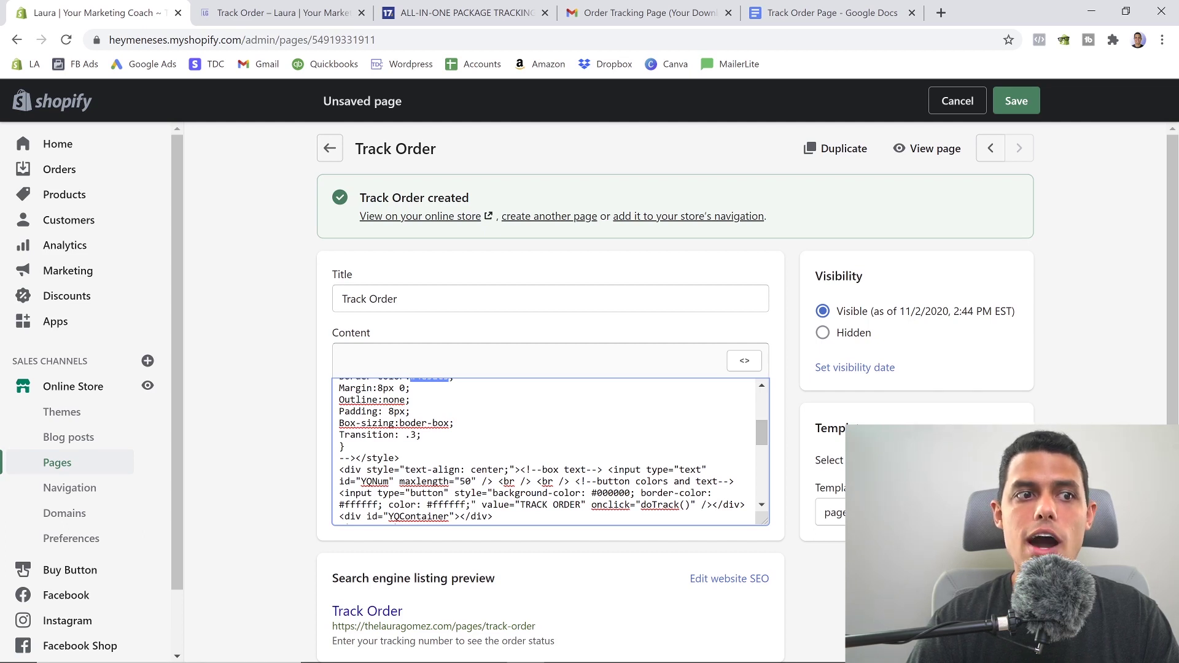
{"action": "left_click_drag", "start_coordinate": [630, 494], "coordinate": [591, 493]}
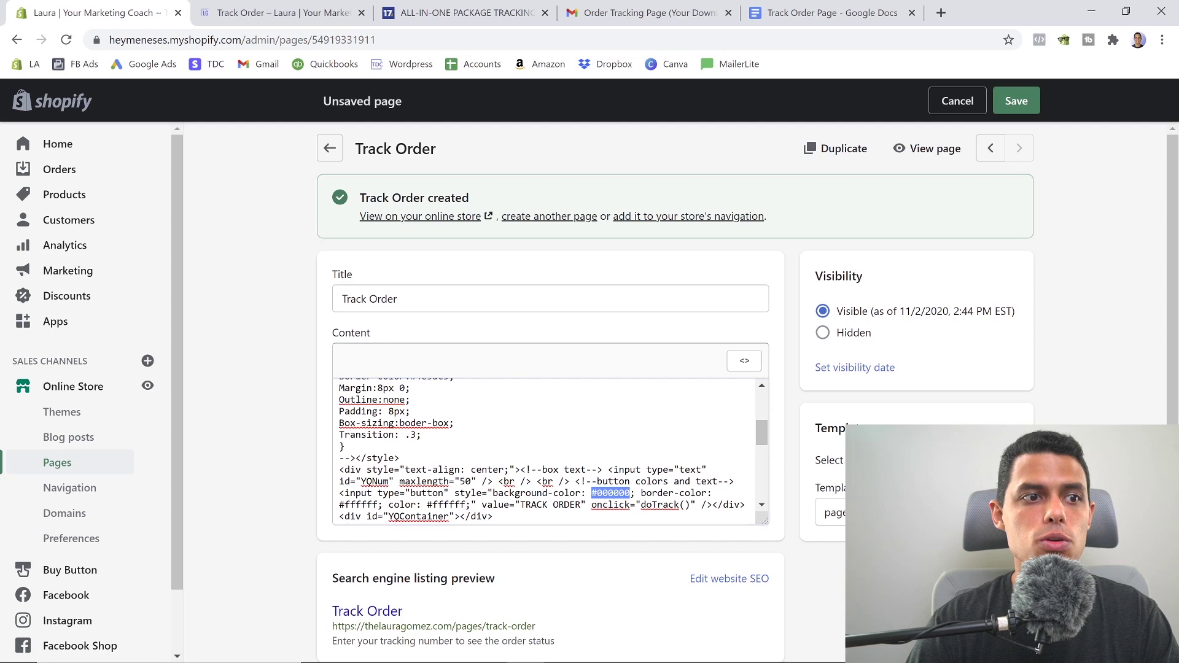
{"action": "key", "text": "ctrl+v"}
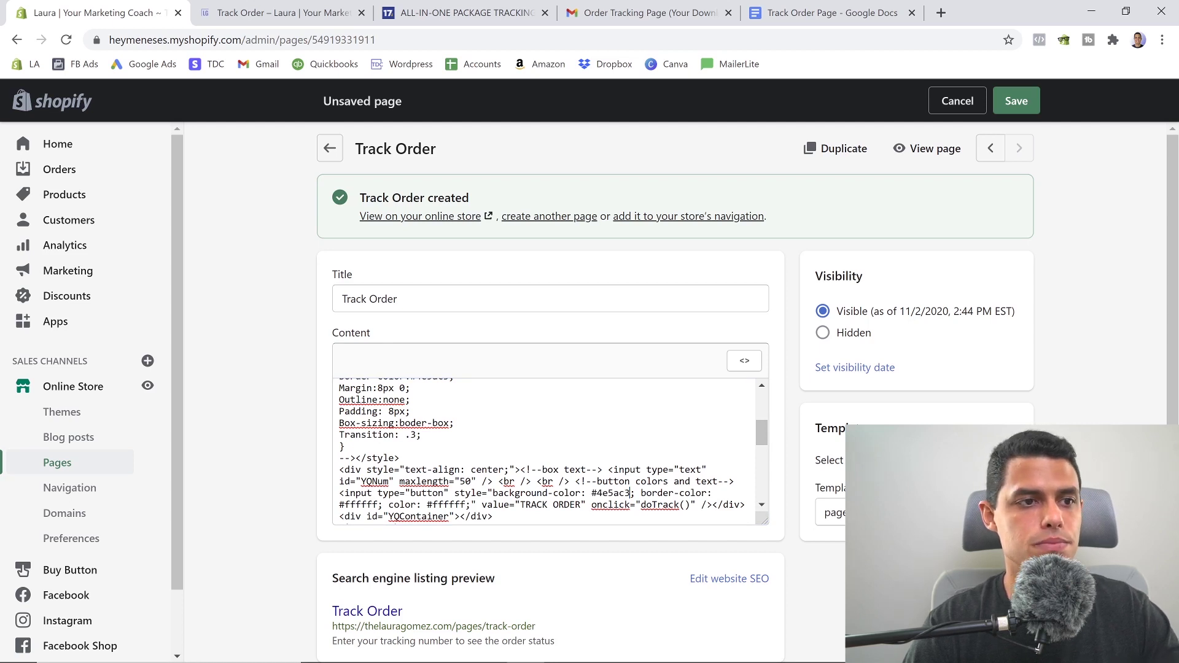
{"action": "left_click_drag", "start_coordinate": [590, 493], "coordinate": [635, 493]}
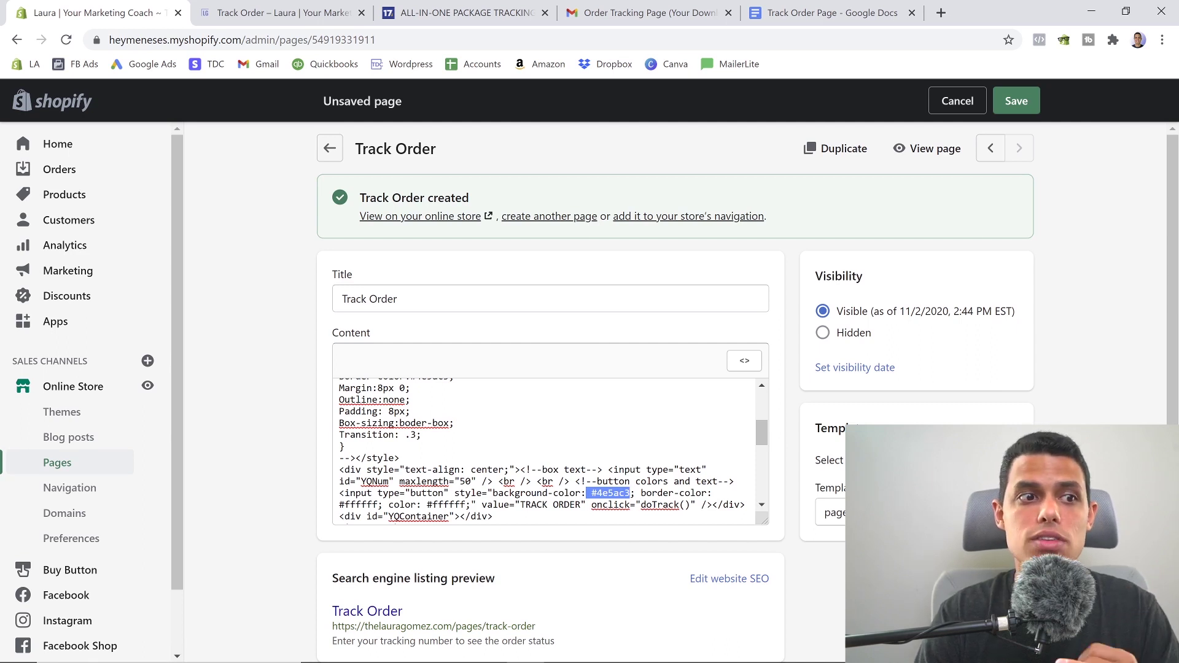
{"action": "key", "text": "Right"}
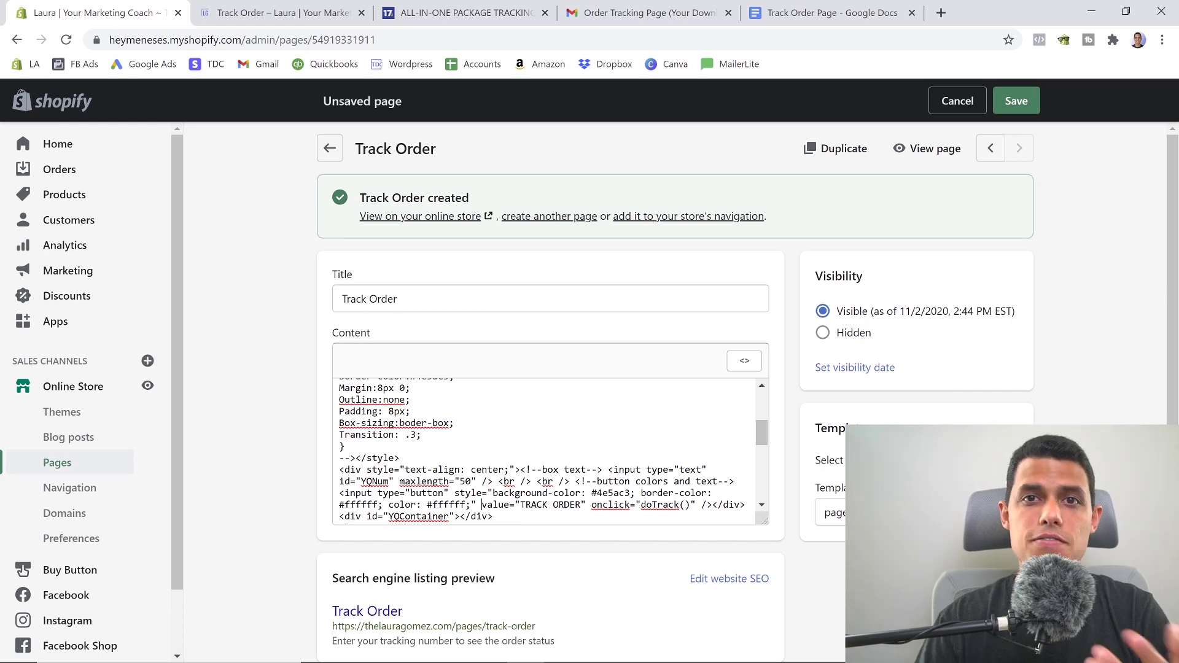
{"action": "key", "text": "shift+Right"}
{"action": "key", "text": "shift+Right"}
{"action": "key", "text": "shift+Right"}
{"action": "key", "text": "shift+Right"}
{"action": "key", "text": "shift+Right"}
{"action": "key", "text": "shift+Right"}
{"action": "key", "text": "shift+Right"}
{"action": "key", "text": "shift+Right"}
{"action": "key", "text": "shift+Right"}
{"action": "key", "text": "shift+Right"}
{"action": "key", "text": "shift+Right"}
{"action": "key", "text": "shift+Right"}
{"action": "key", "text": "shift+Right"}
{"action": "key", "text": "shift+Right"}
{"action": "key", "text": "shift+Right"}
{"action": "key", "text": "shift+Right"}
{"action": "key", "text": "shift+Right"}
{"action": "key", "text": "shift+Right"}
{"action": "key", "text": "shift+Right"}
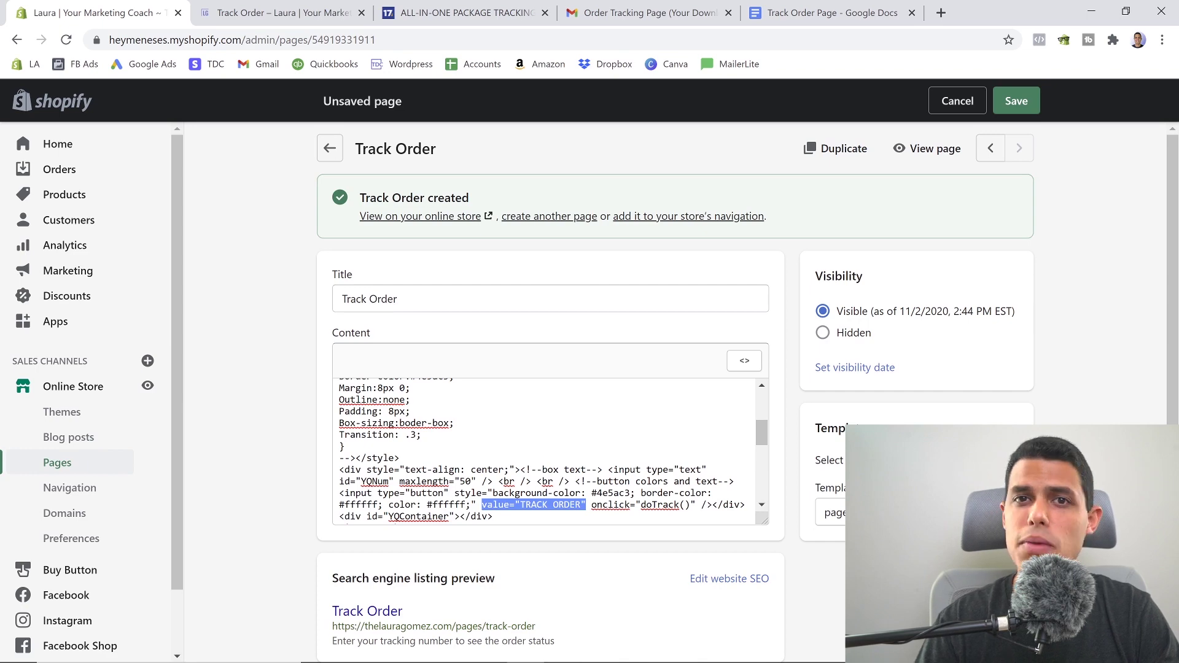
Step: Save the Track Order page
{"action": "scroll", "coordinate": [493, 428], "scroll_direction": "down", "scroll_amount": 2}
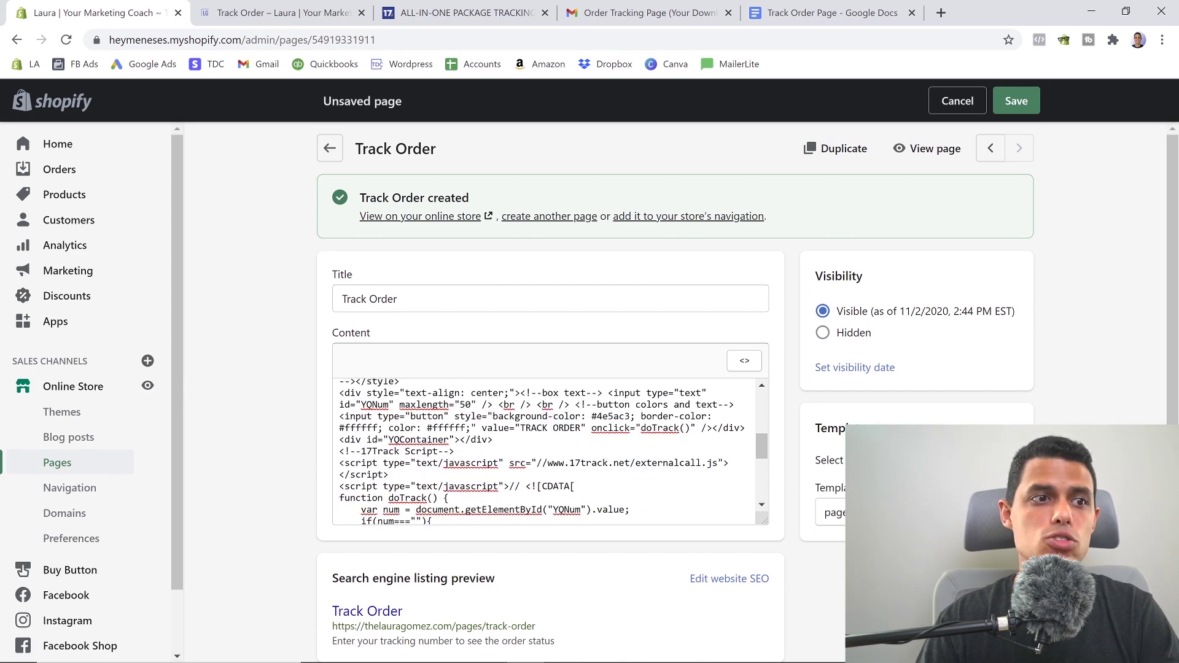
{"action": "left_click", "coordinate": [493, 428]}
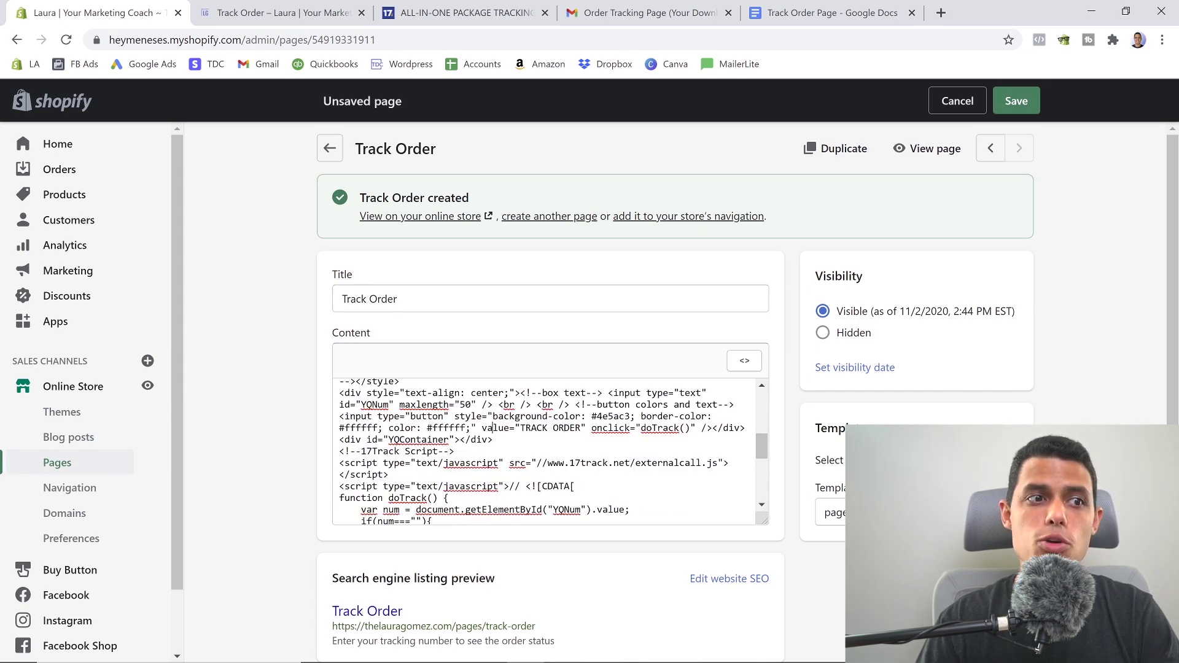
{"action": "left_click", "coordinate": [1021, 108]}
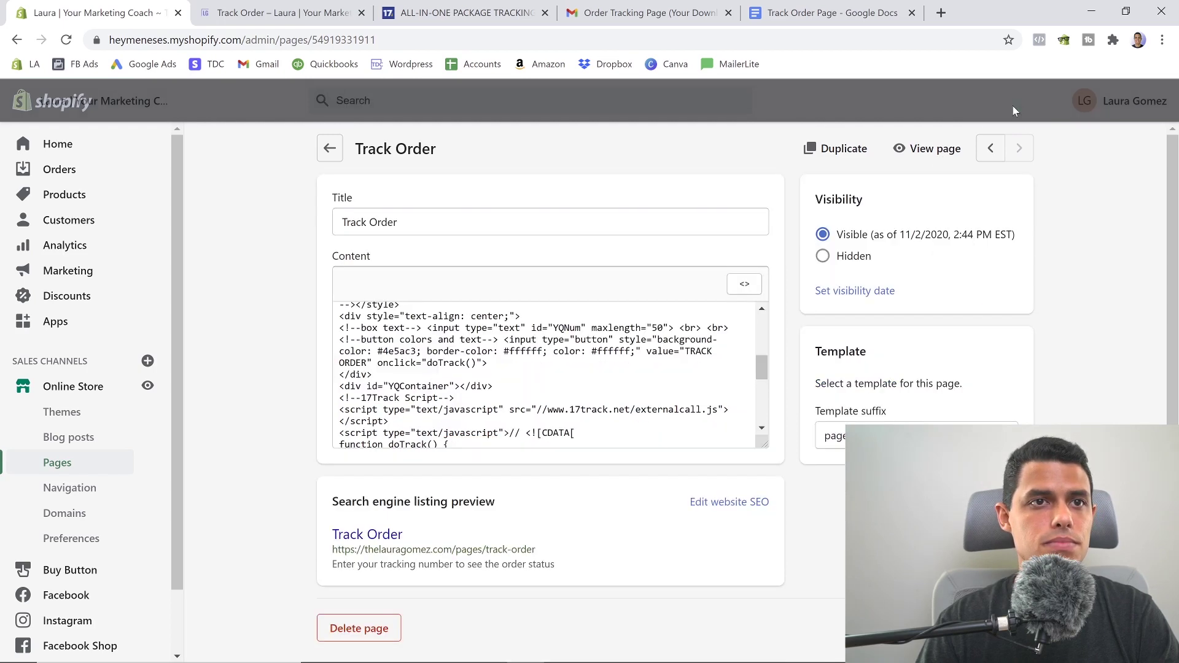
Step: Check the purple button on the live Track Order page, then return to Navigation
{"action": "key", "text": "ctrl+Tab"}
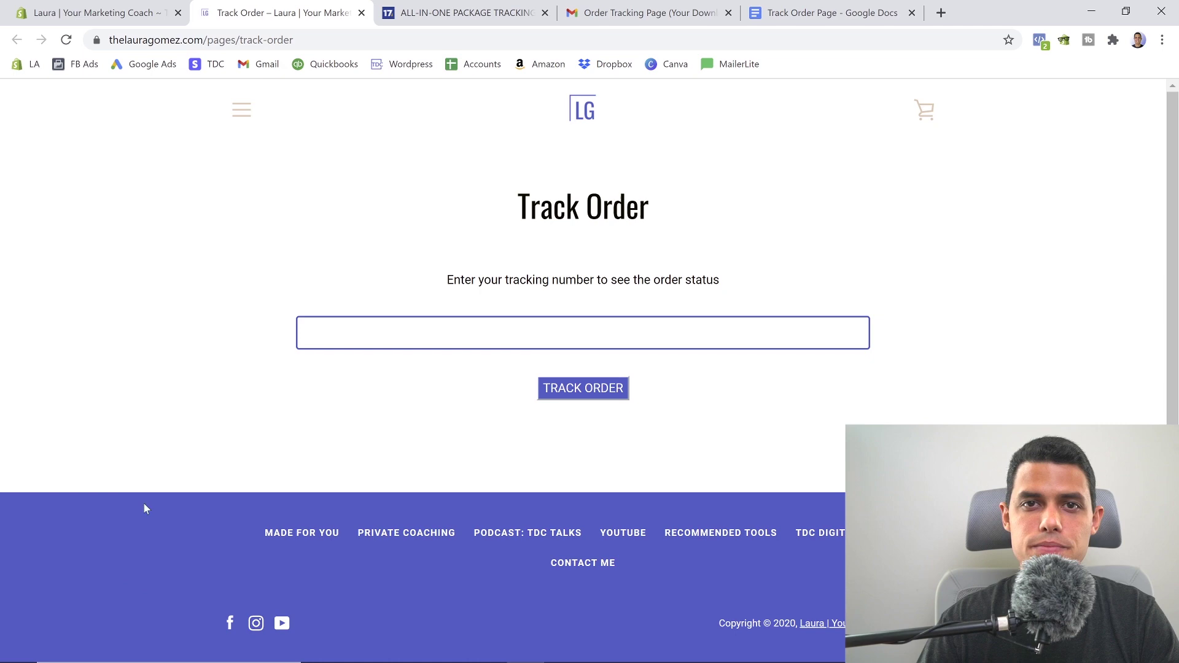
{"action": "key", "text": "ctrl+shift+Tab"}
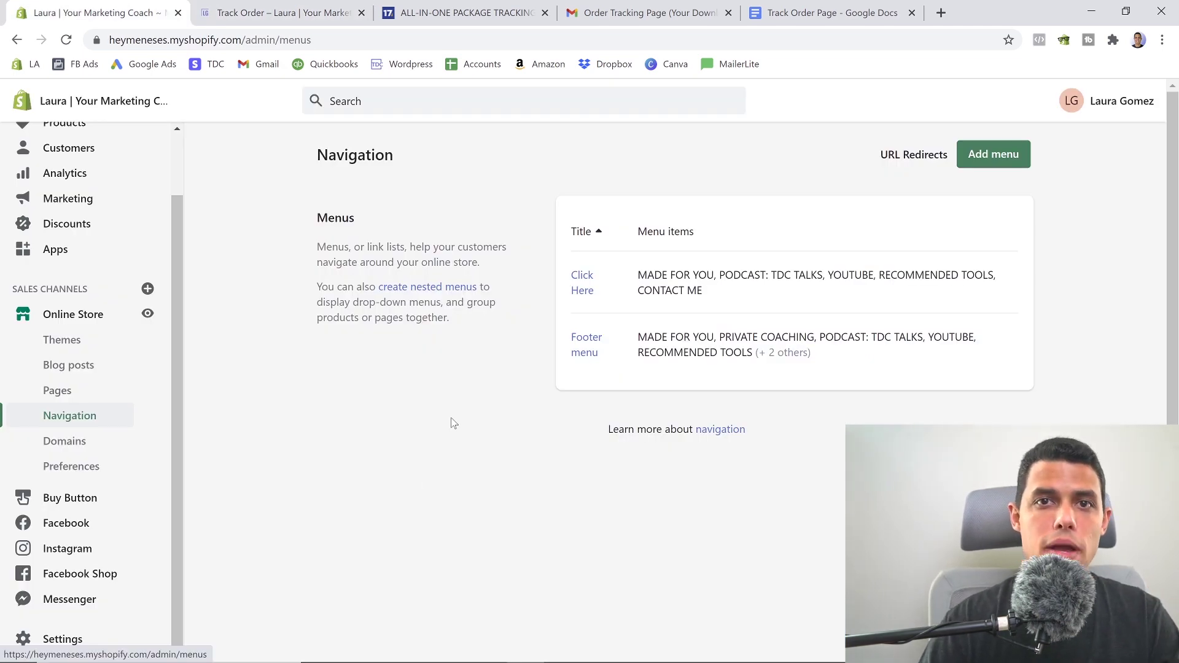
Step: Append a 'Track Order' item linked to Pages > Track Order to the Footer menu and save
{"action": "left_click", "coordinate": [585, 351]}
{"action": "scroll", "coordinate": [403, 565], "scroll_direction": "down", "scroll_amount": 2}
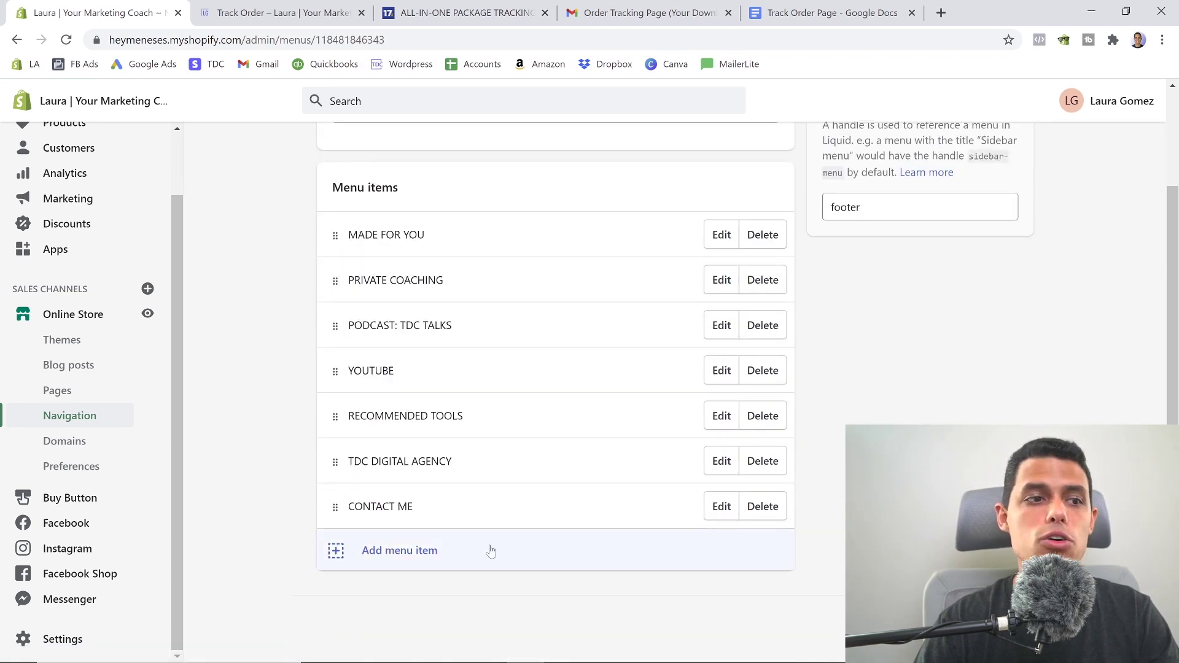
{"action": "left_click", "coordinate": [414, 563]}
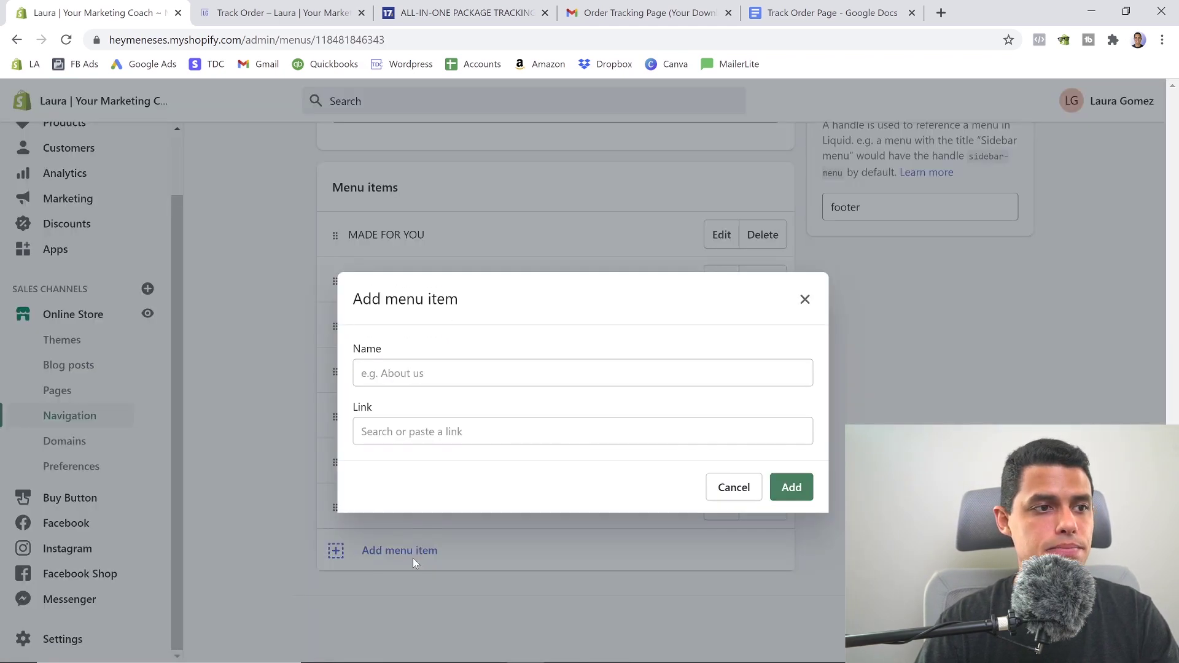
{"action": "type", "text": "Track Order"}
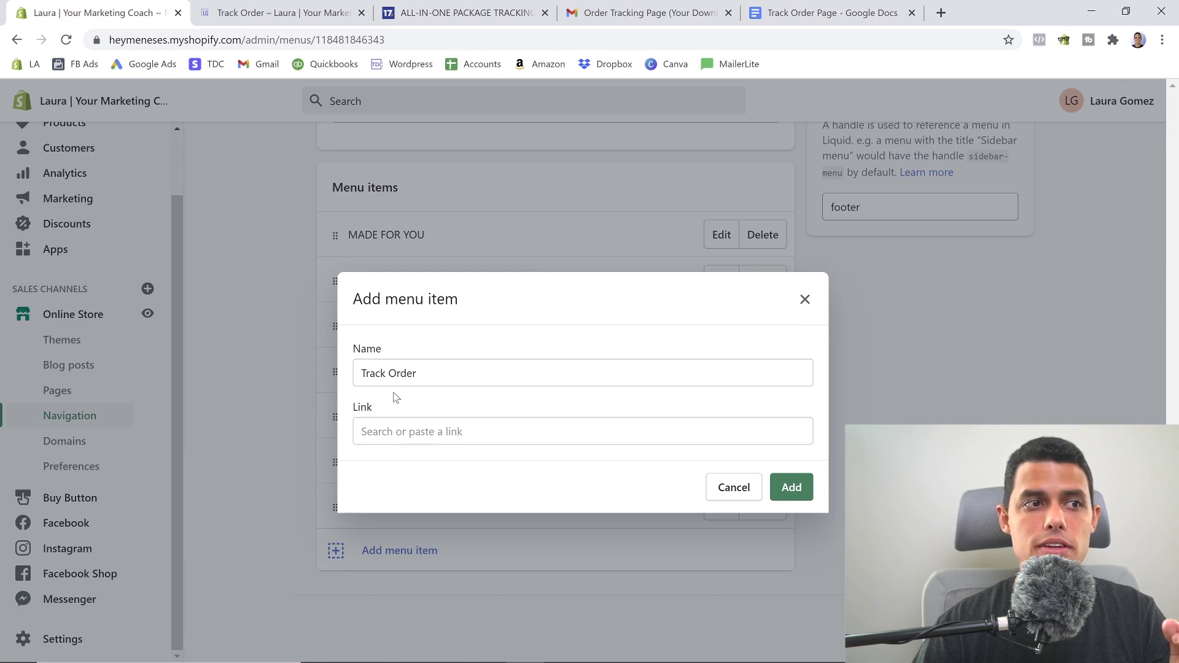
{"action": "left_click", "coordinate": [479, 432]}
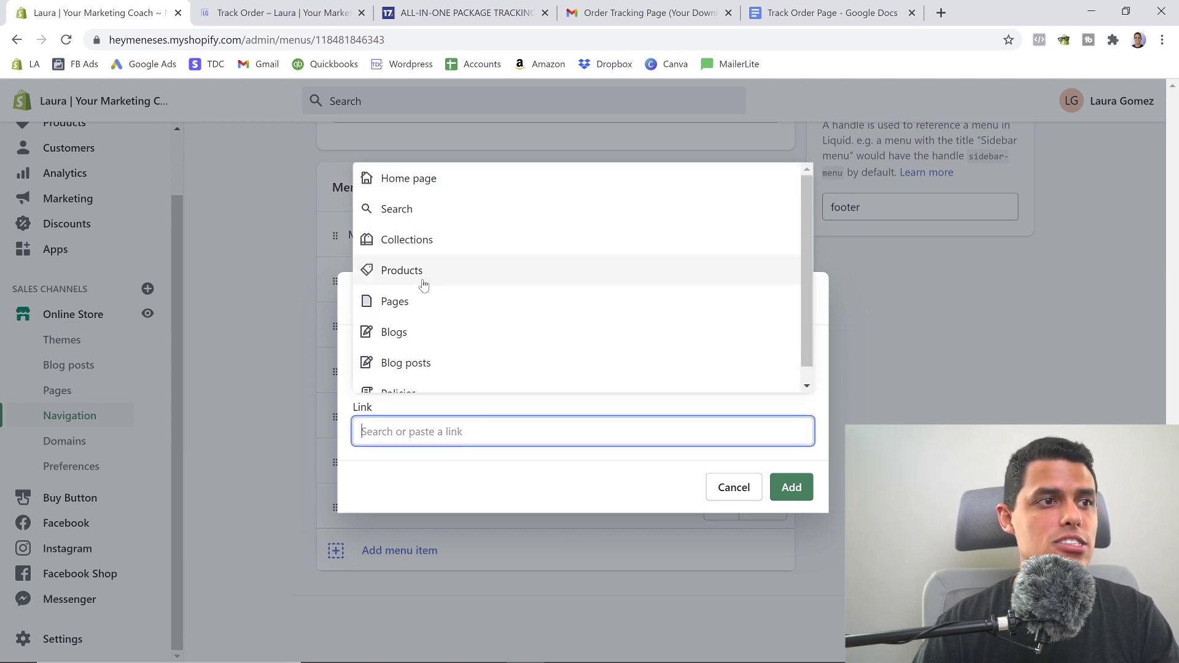
{"action": "left_click", "coordinate": [442, 301]}
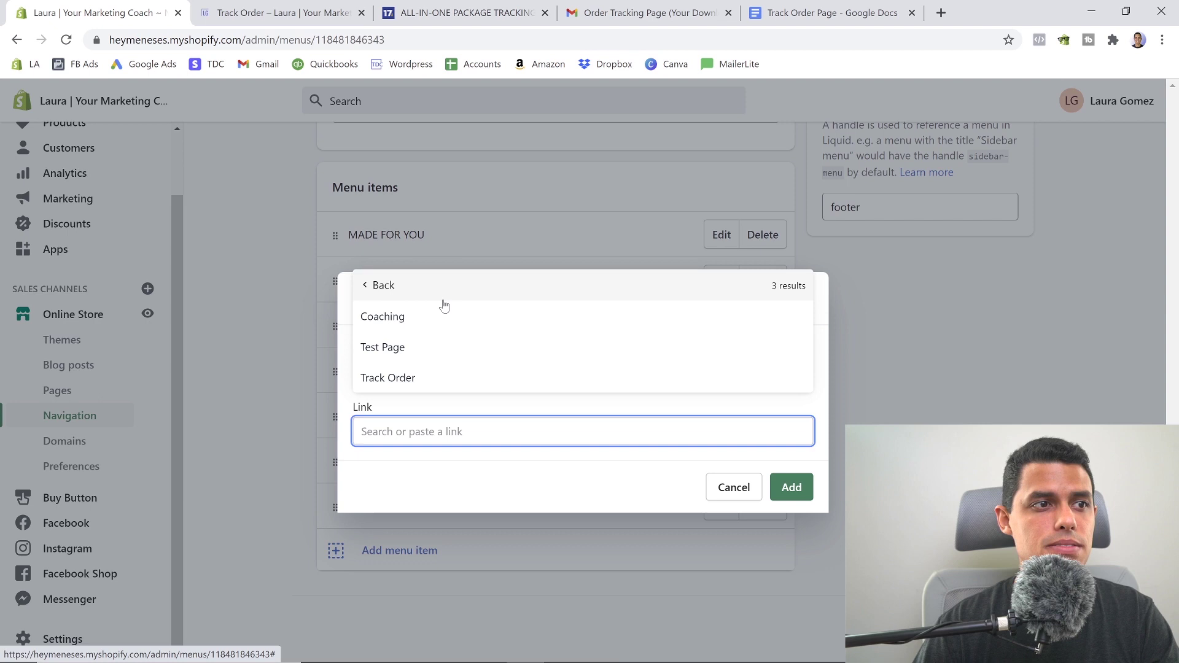
{"action": "left_click", "coordinate": [443, 379]}
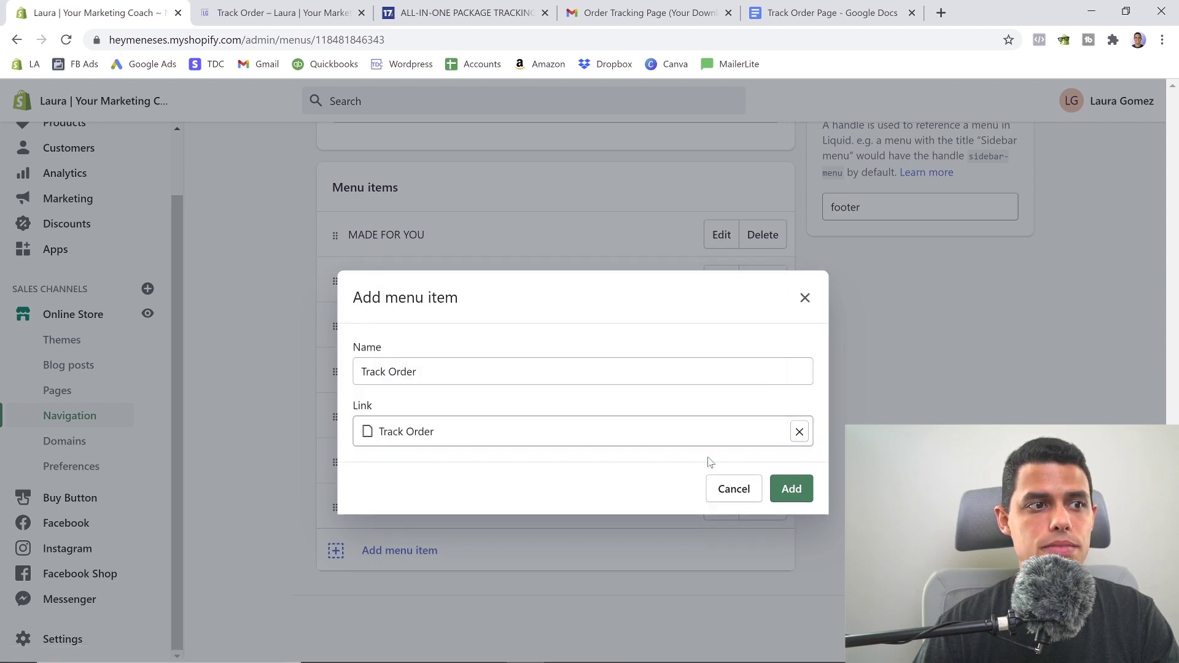
{"action": "left_click", "coordinate": [793, 490]}
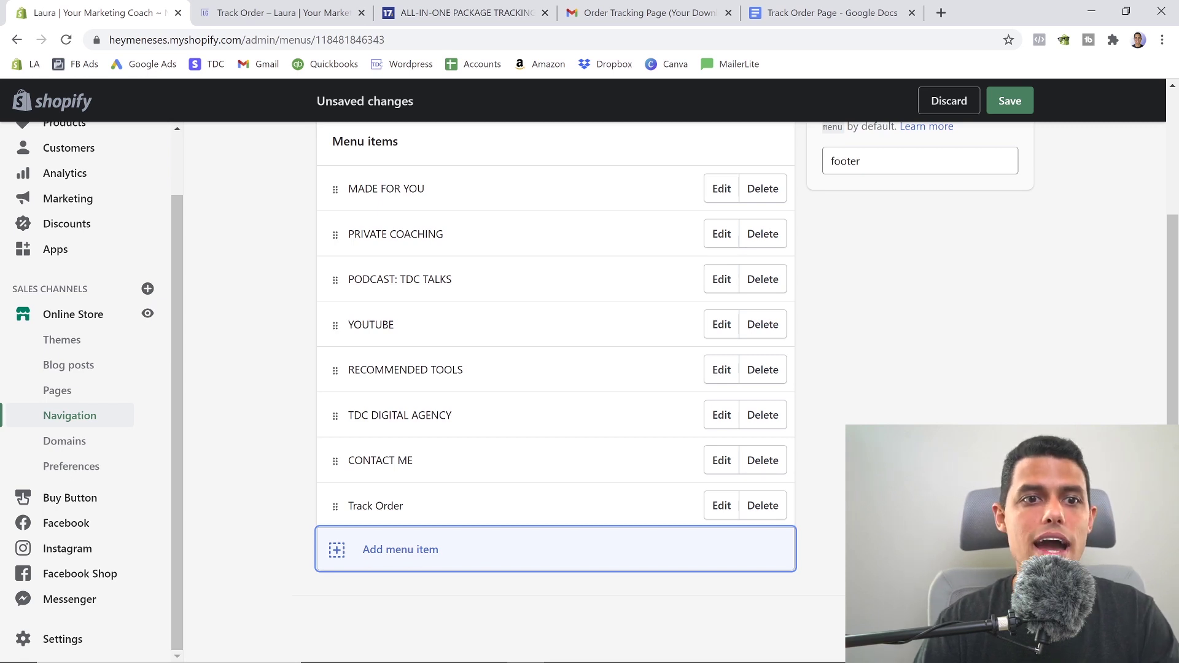
{"action": "key", "text": "ctrl+s"}
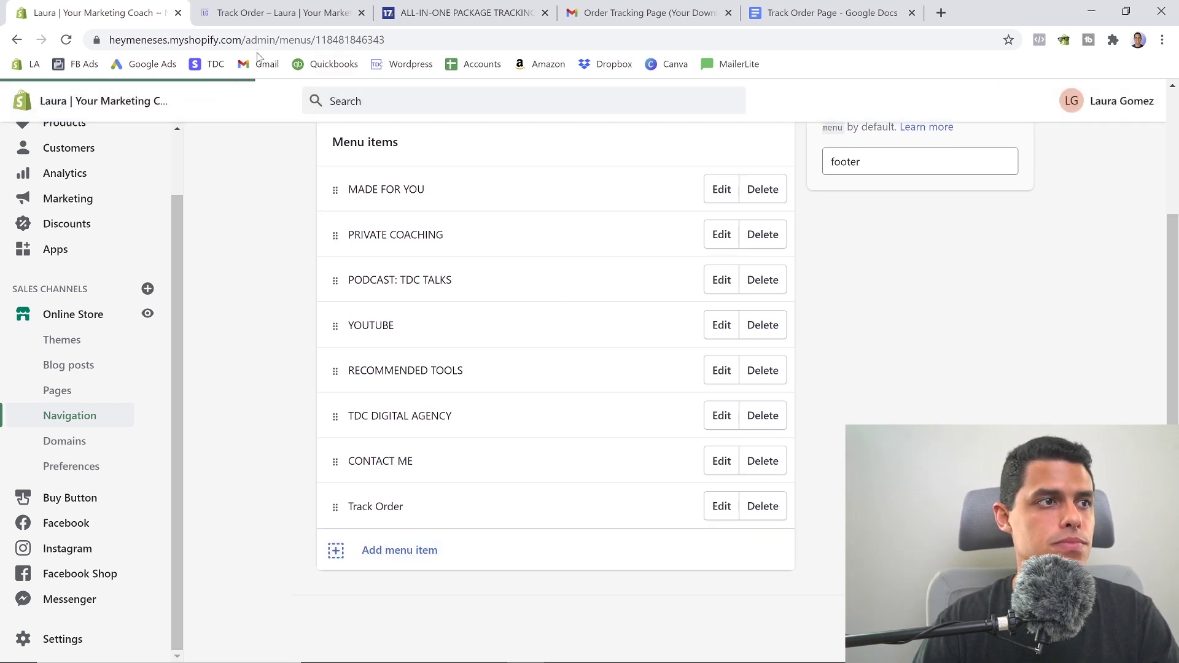
Step: Reload the live Track Order page and follow the new footer TRACK ORDER link
{"action": "left_click", "coordinate": [261, 14]}
{"action": "left_click", "coordinate": [269, 41]}
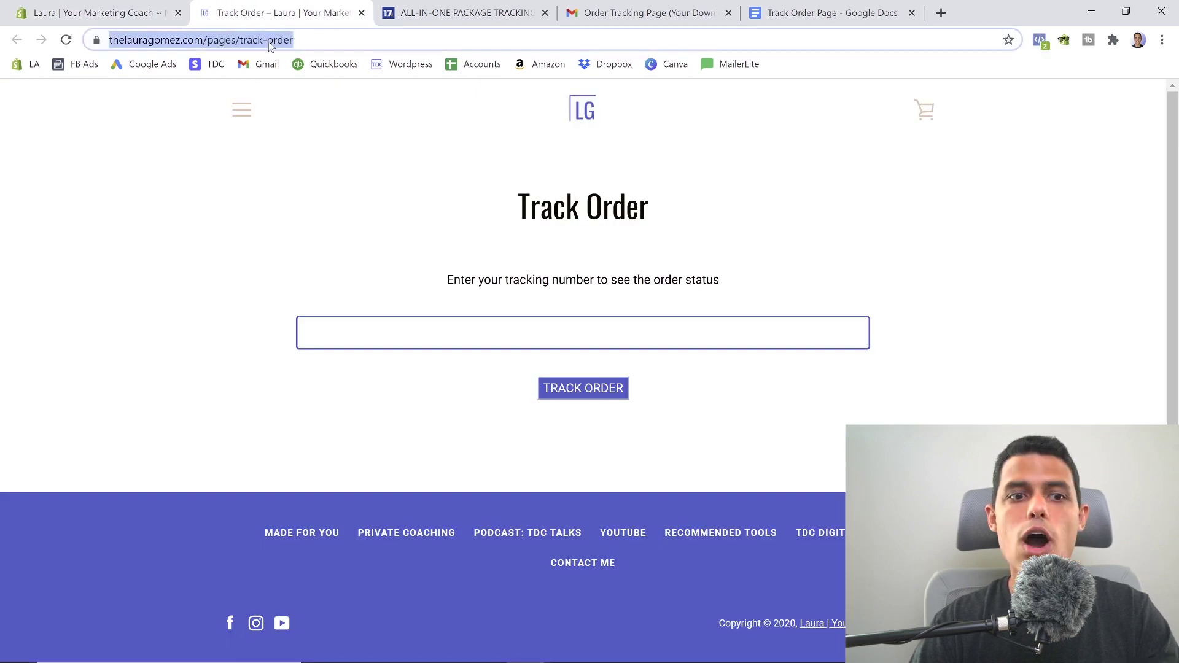
{"action": "key", "text": "Return"}
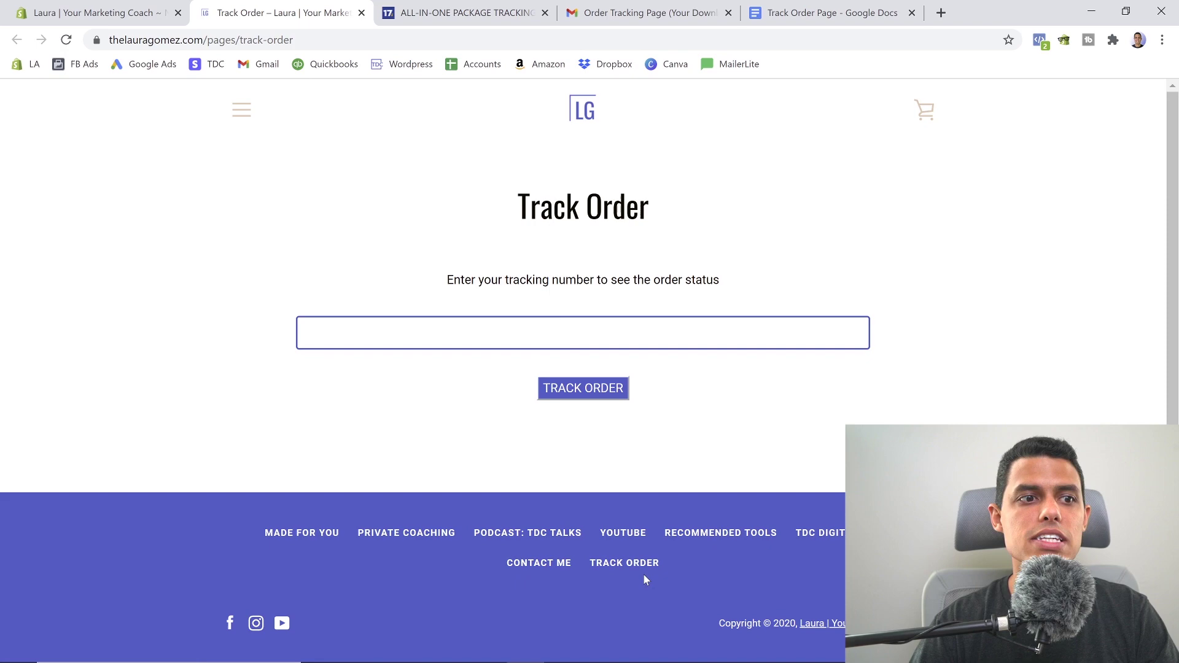
{"action": "left_click", "coordinate": [625, 566]}
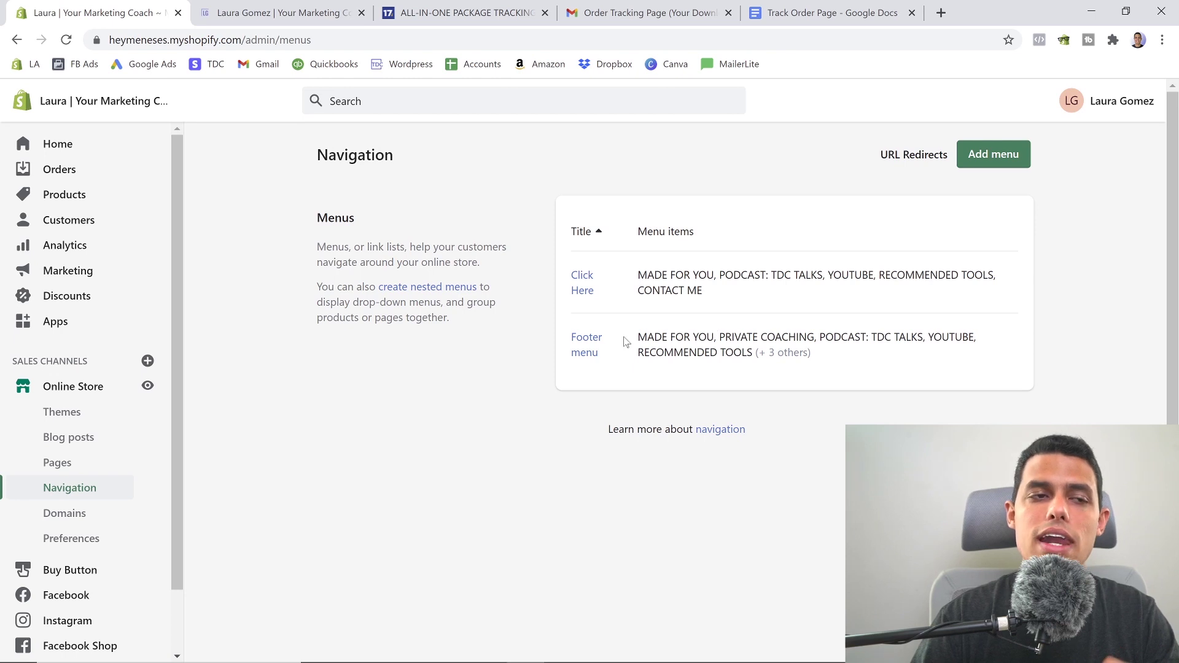
Step: Add a 'Track Order' item linked to Pages > Track Order in the Click Here menu
{"action": "left_click", "coordinate": [583, 284]}
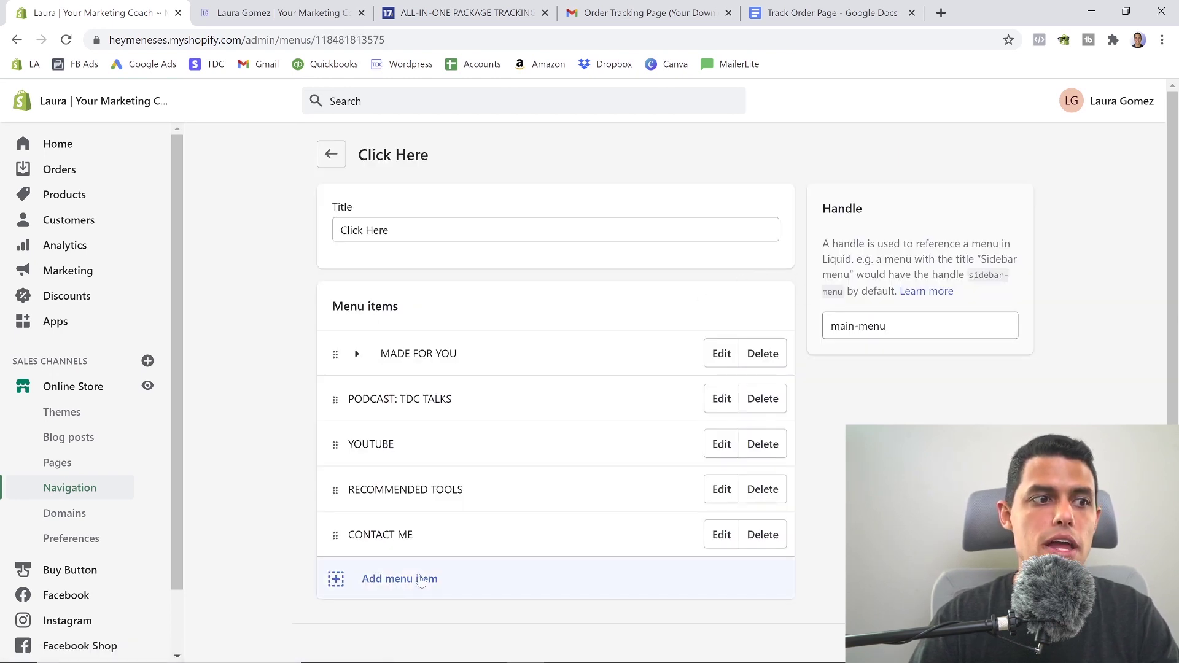
{"action": "left_click", "coordinate": [410, 591]}
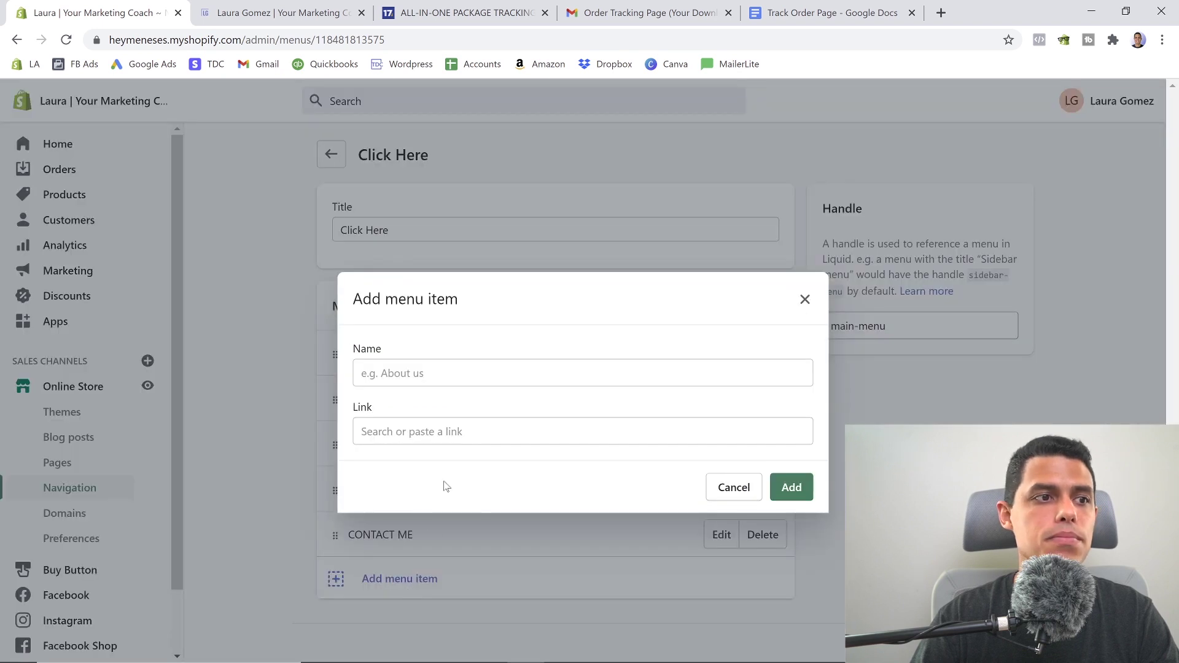
{"action": "type", "text": "Track Order"}
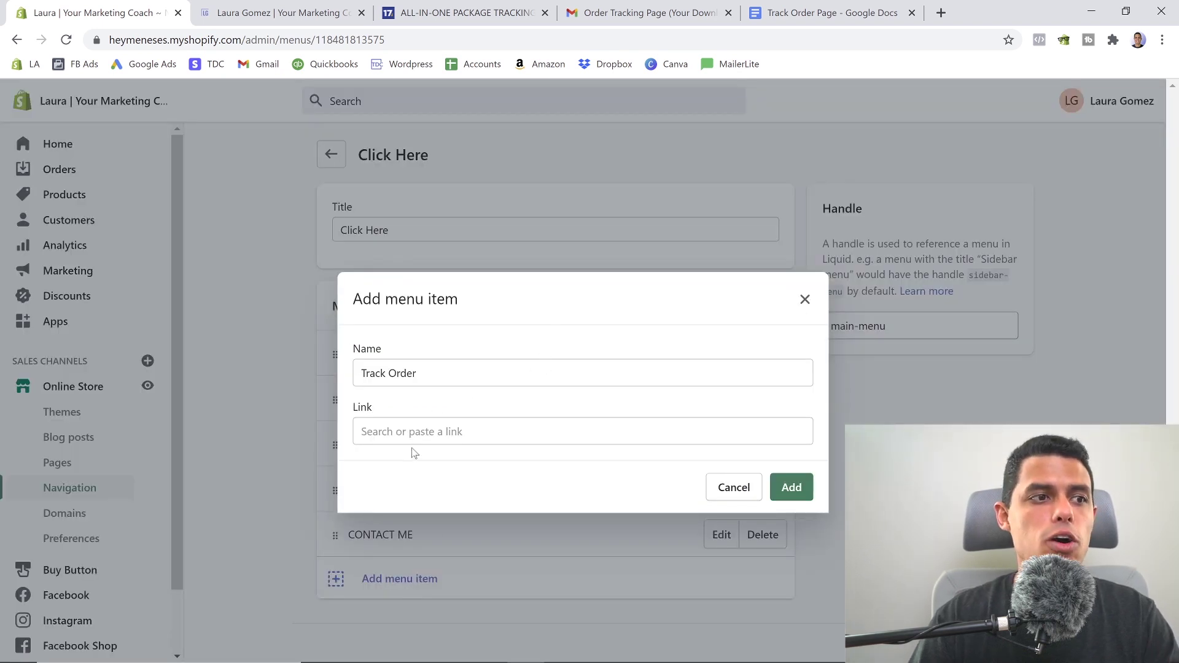
{"action": "left_click", "coordinate": [424, 433]}
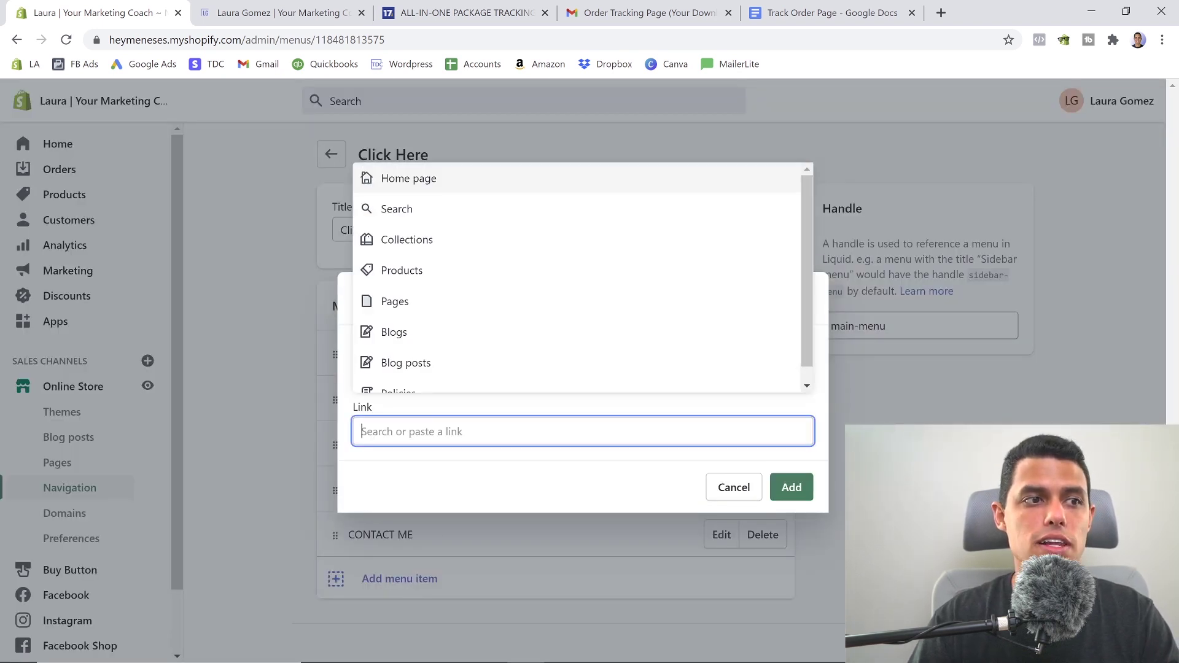
{"action": "left_click", "coordinate": [437, 302]}
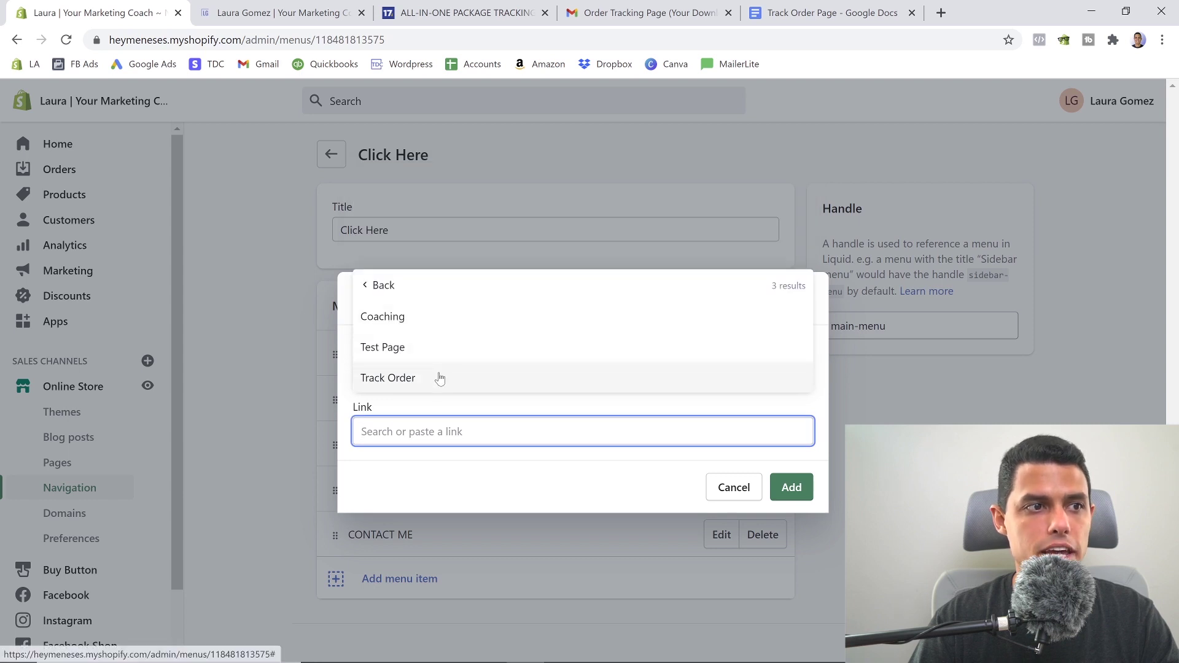
{"action": "left_click", "coordinate": [442, 377]}
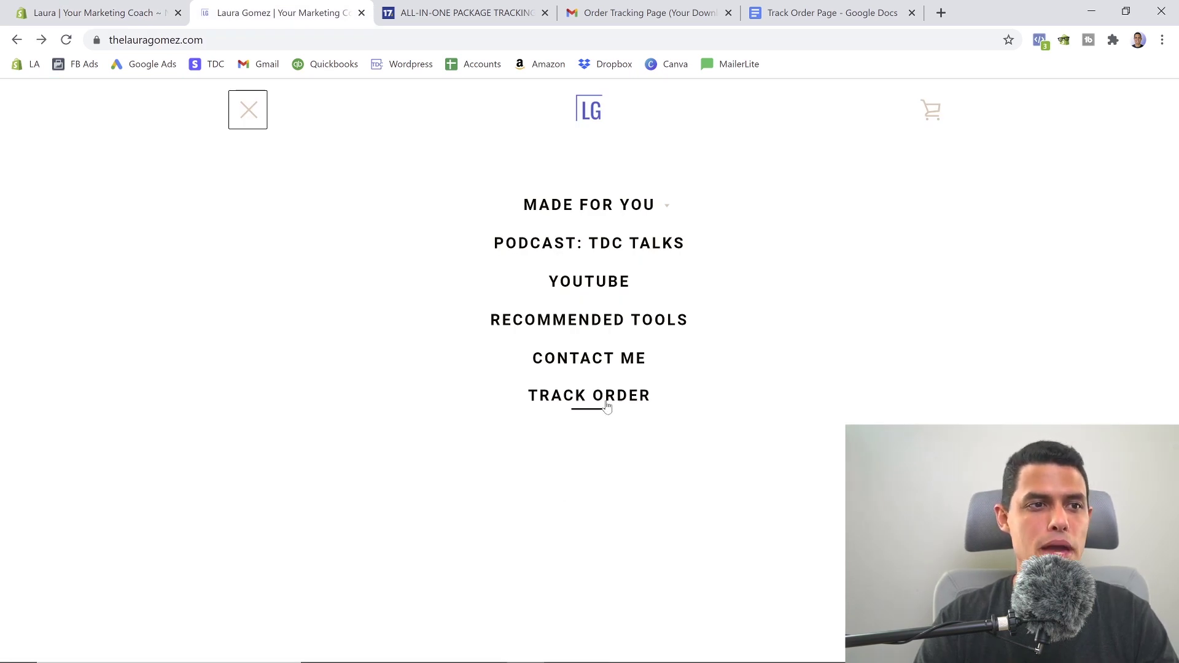
Step: Open the Track Order page via the TRACK ORDER entry in the storefront main menu
{"action": "left_click", "coordinate": [634, 410]}
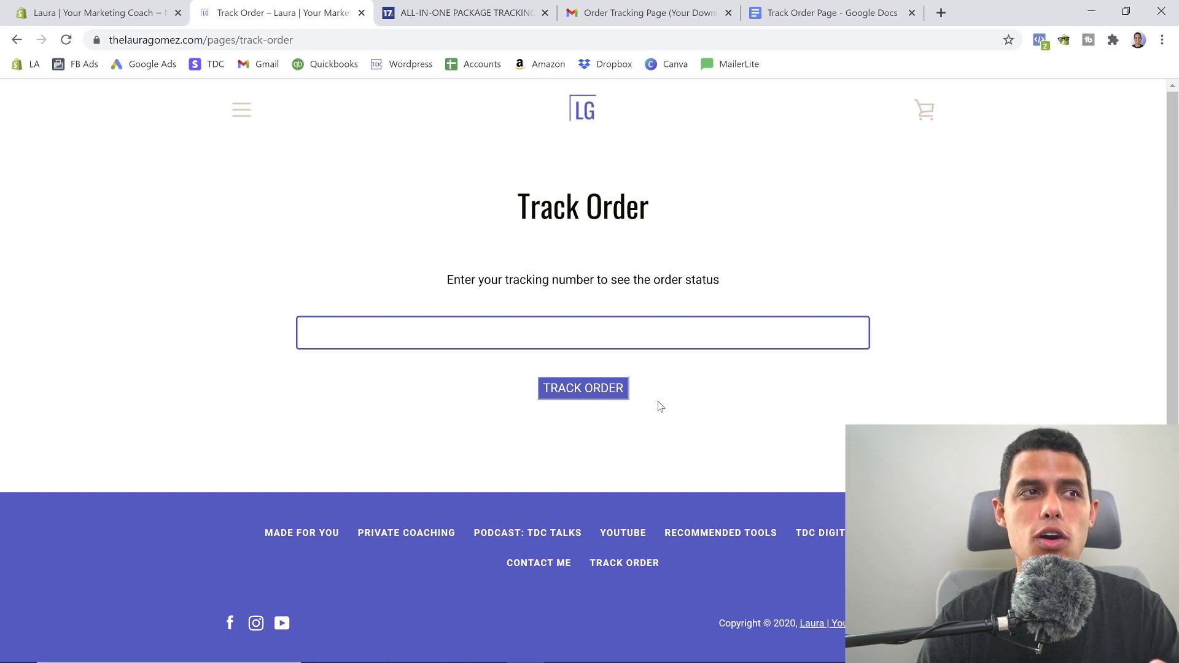
Step: Switch to the 17TRACK package-tracking site with its empty tracking-number box
{"action": "left_click", "coordinate": [487, 6]}
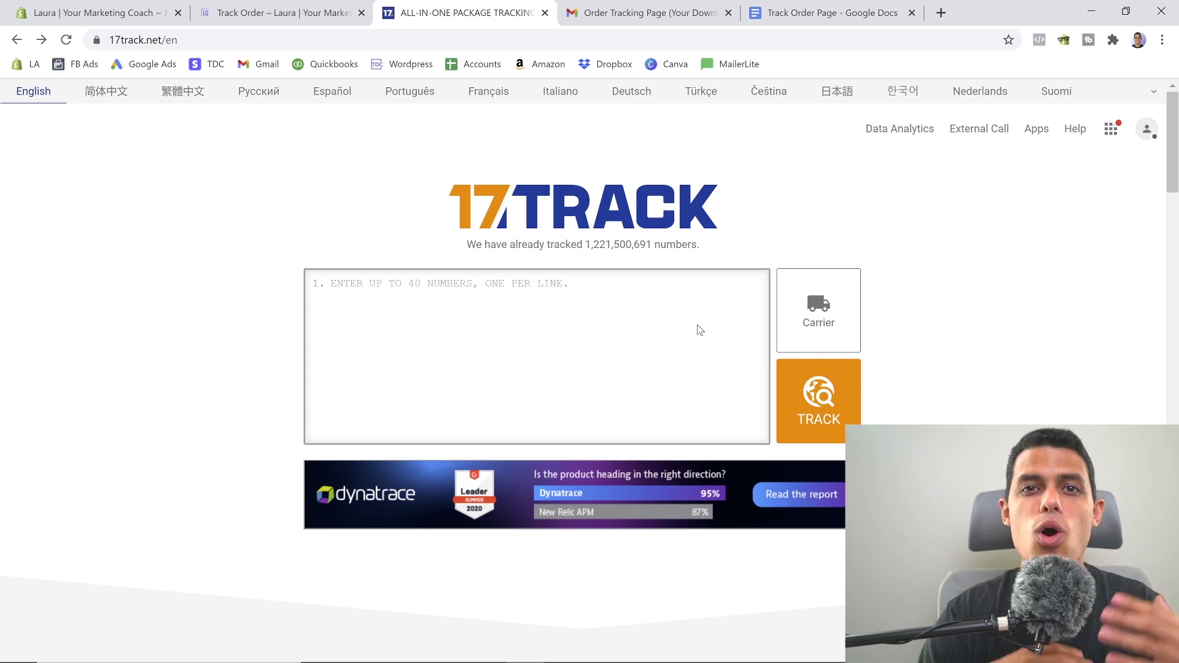
Step: Go back to the storefront Track Order page with its purple TRACK ORDER button
{"action": "key", "text": "ctrl+shift+Tab"}
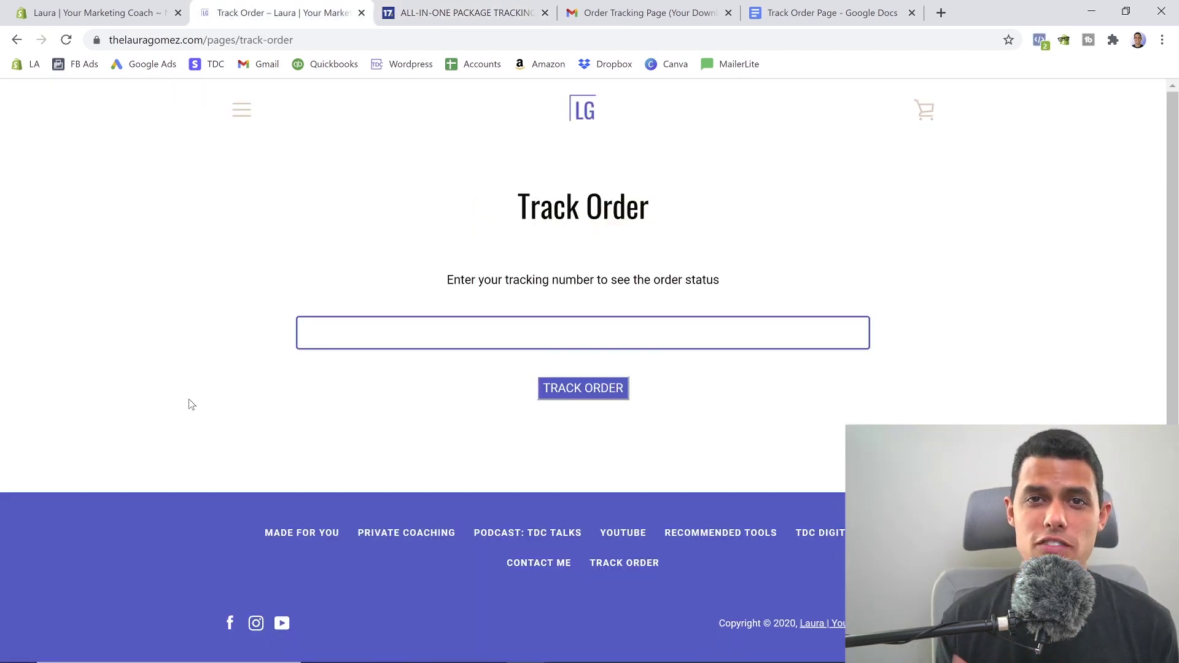